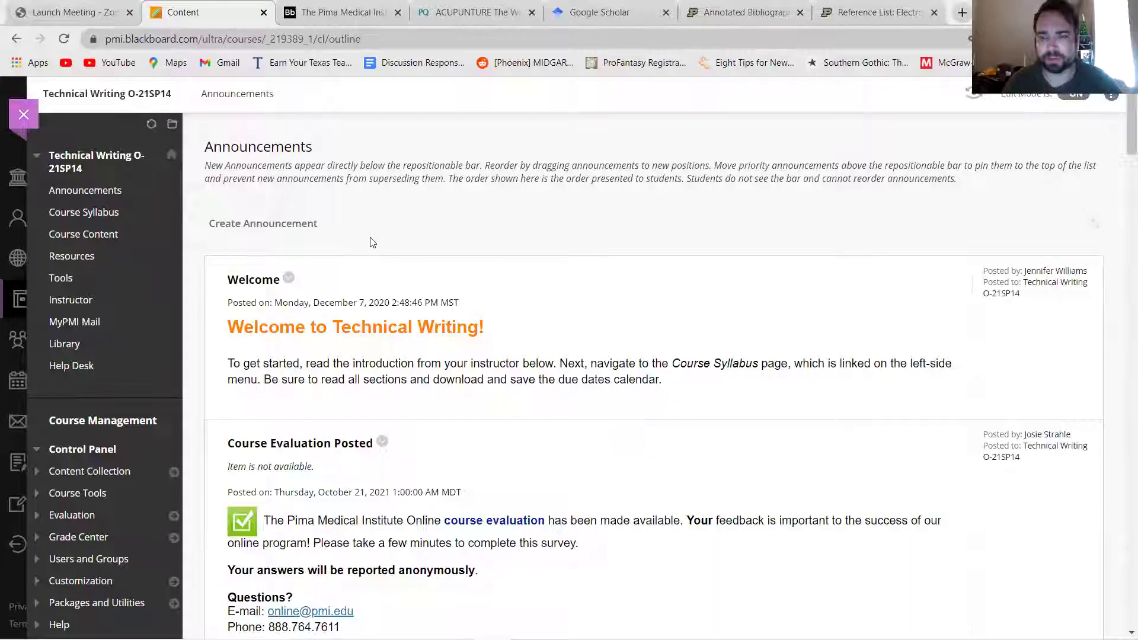
Open Course Content and expand the Week 3 module down to Assignment: Bibliography.
left_click(103, 244)
scroll(320, 470, "down", 3)
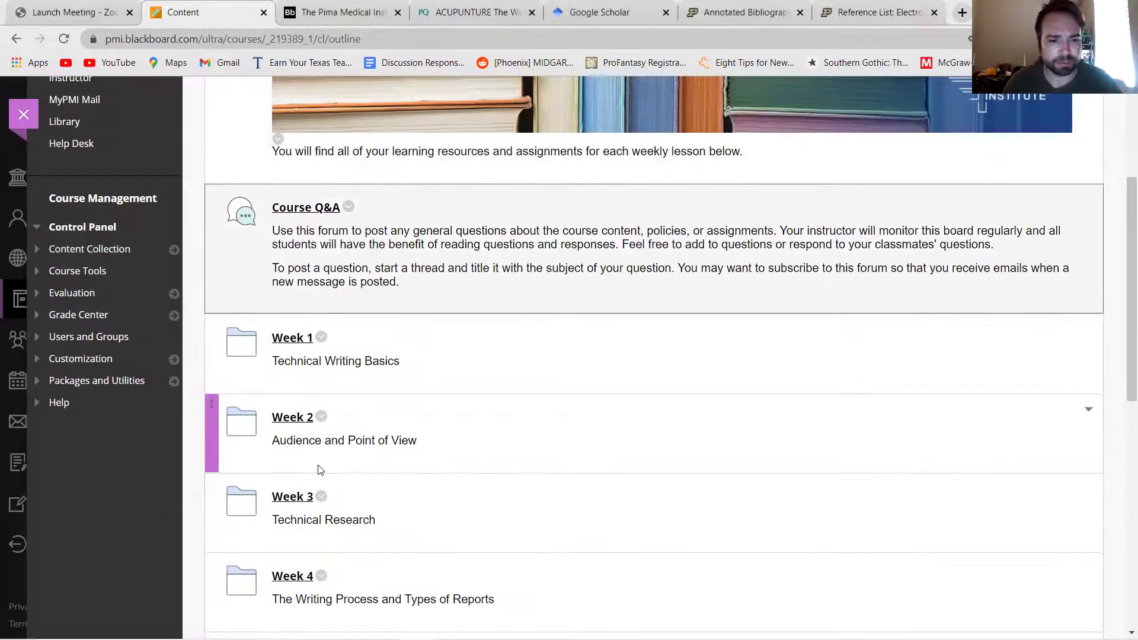
left_click(298, 501)
scroll(300, 501, "down", 10)
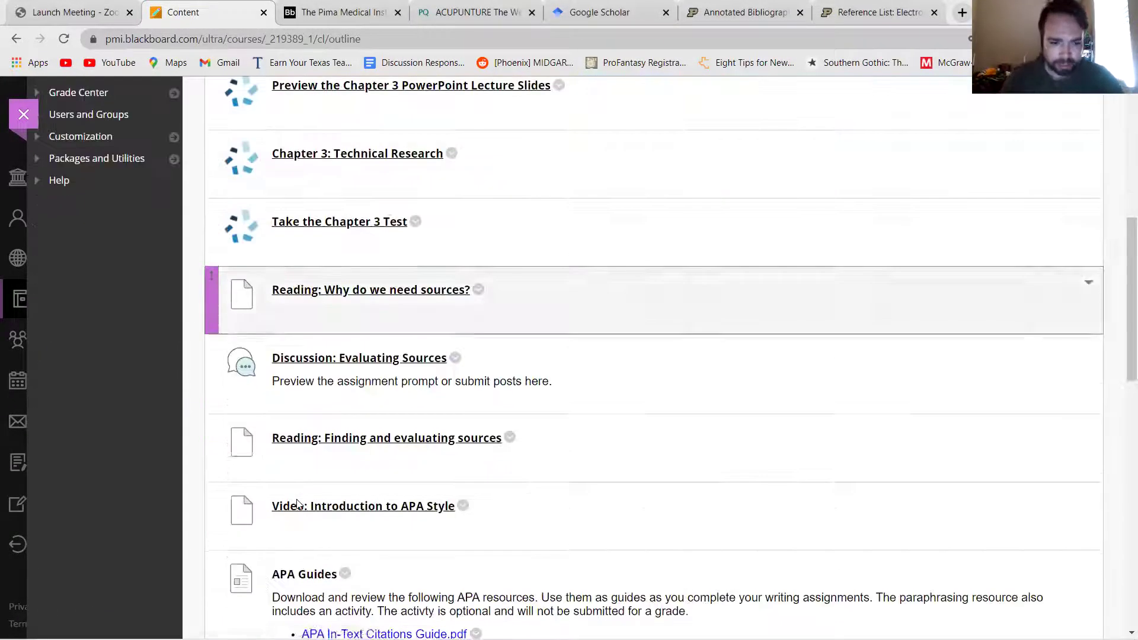
scroll(302, 500, "down", 6)
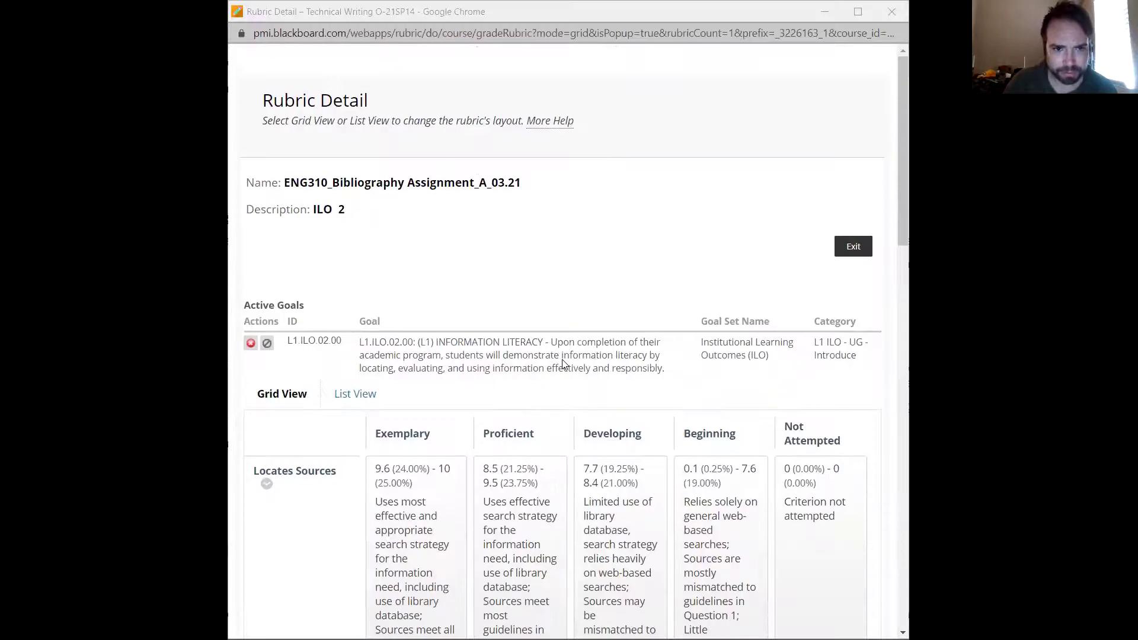
Scroll the rubric, marking the Exemplary descriptions for Locates, Evaluates and Annotates Sources.
scroll(562, 359, "down", 3)
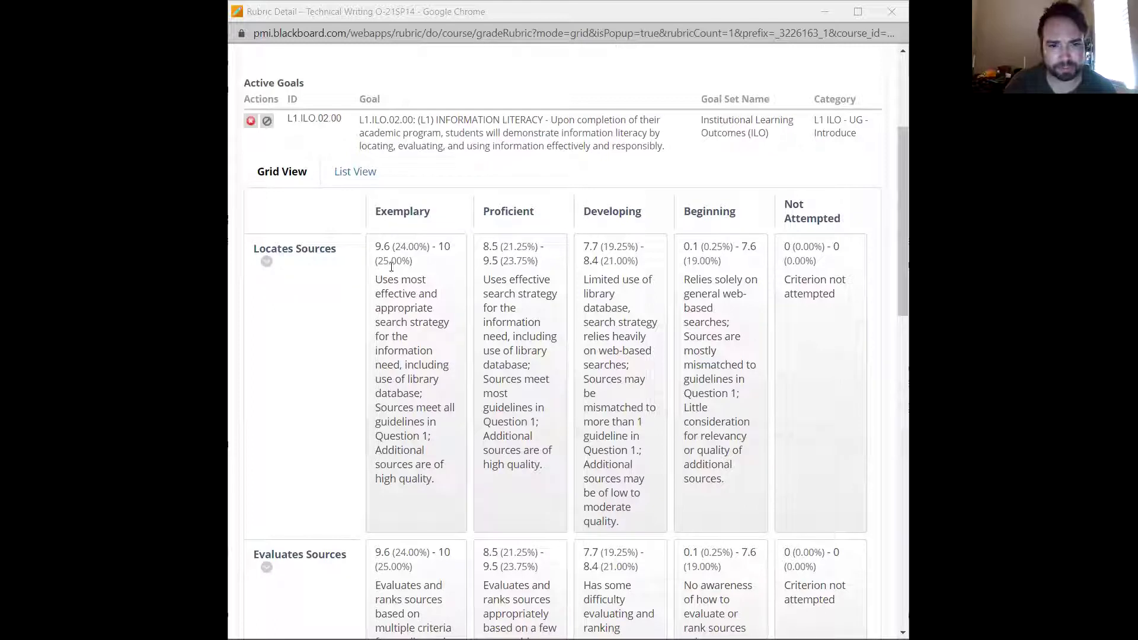
left_click_drag(407, 290, 456, 441)
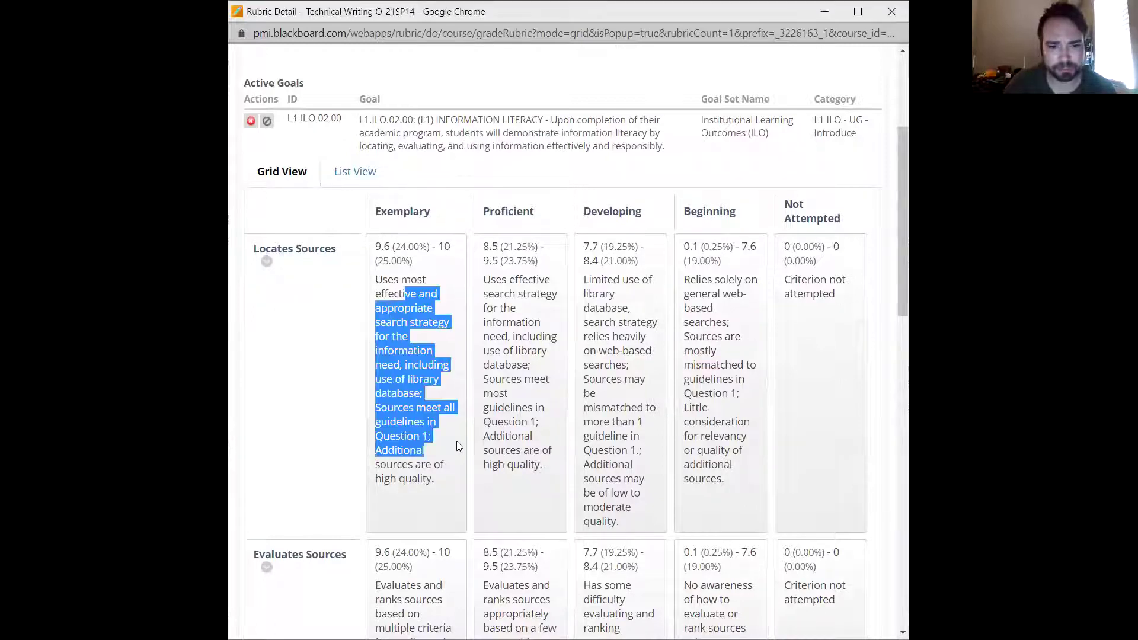
left_click(439, 441)
scroll(439, 440, "down", 3)
left_click_drag(410, 365, 447, 435)
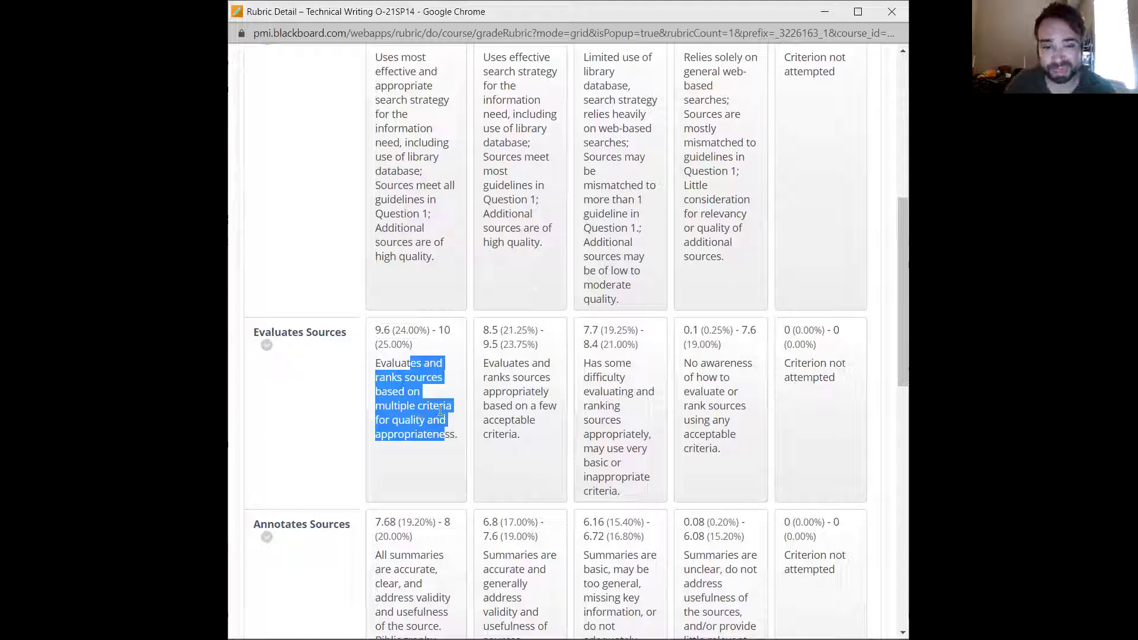
scroll(401, 475, "down", 3)
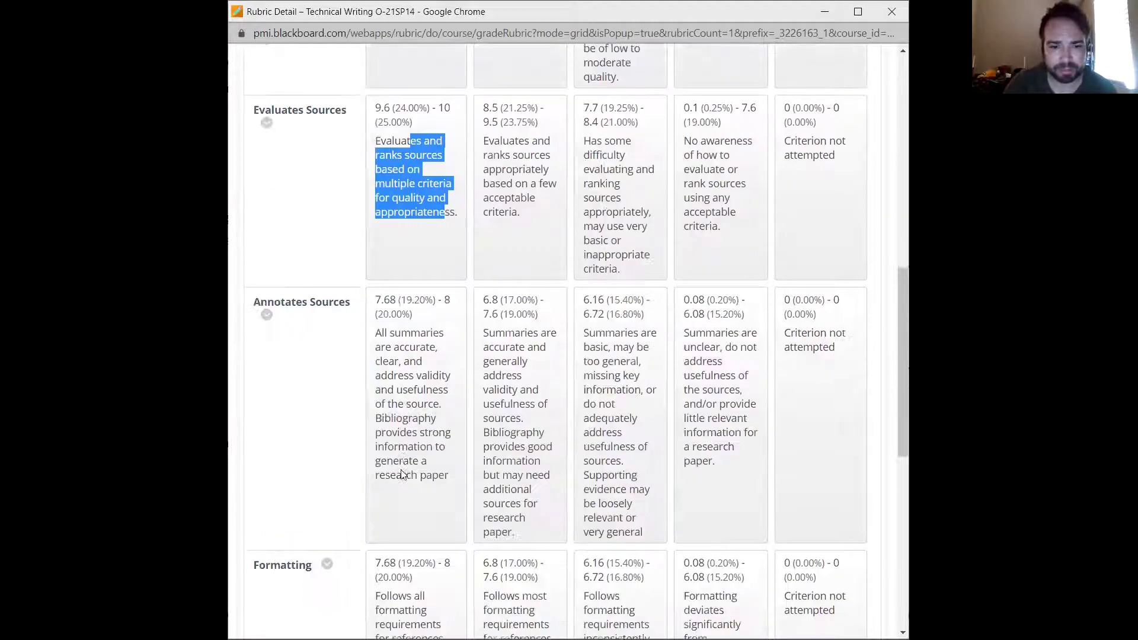
left_click_drag(396, 339, 428, 434)
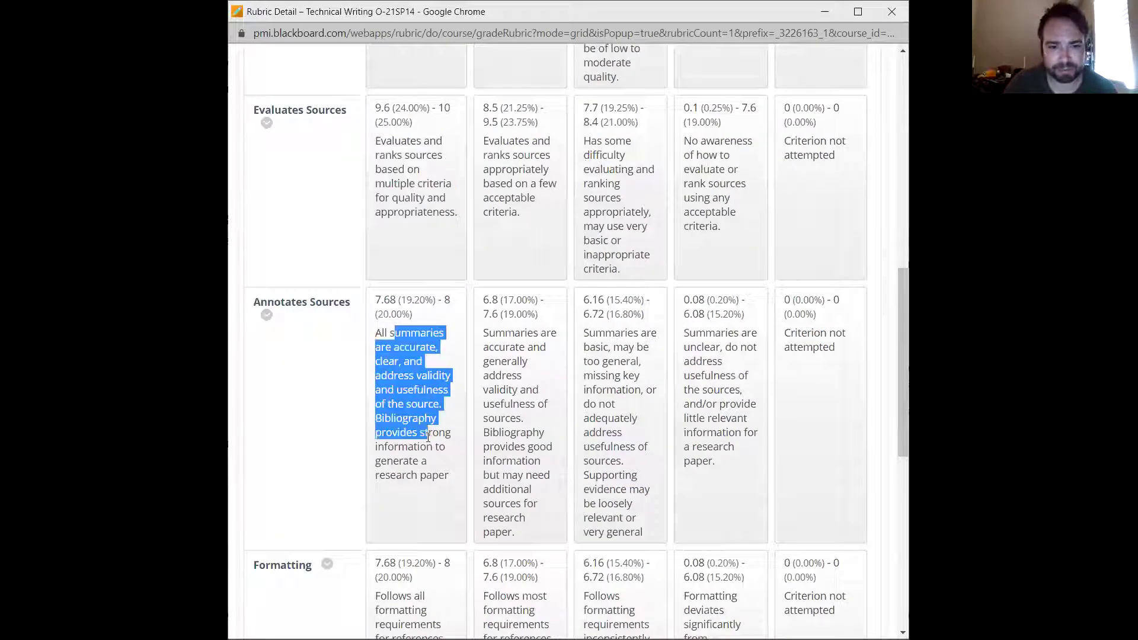
left_click(455, 456)
scroll(455, 456, "down", 3)
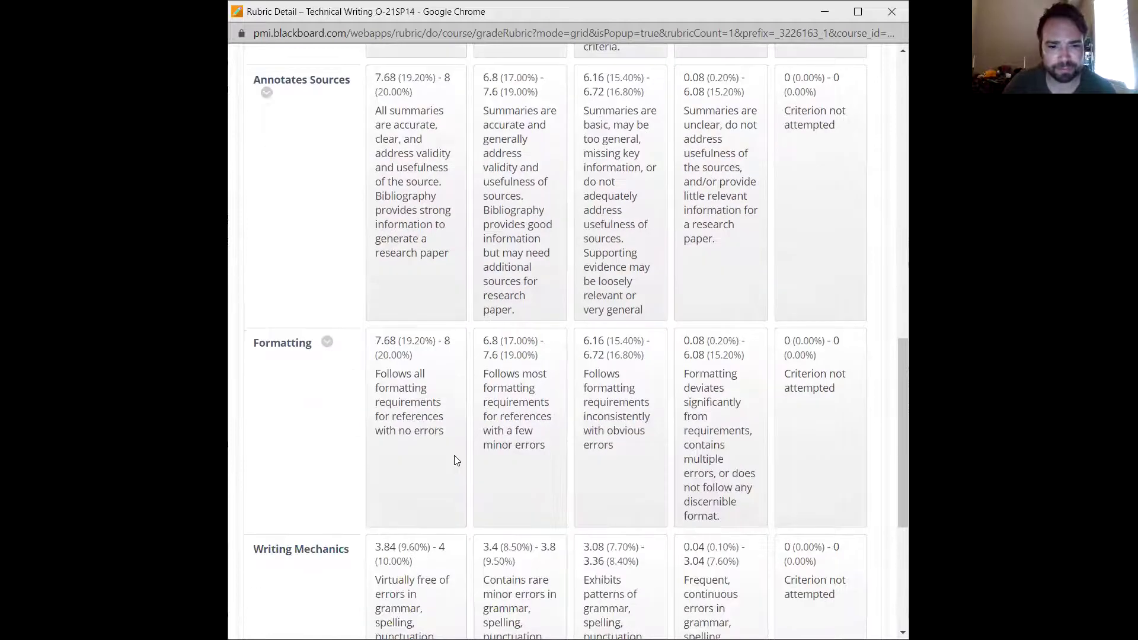
scroll(454, 460, "down", 3)
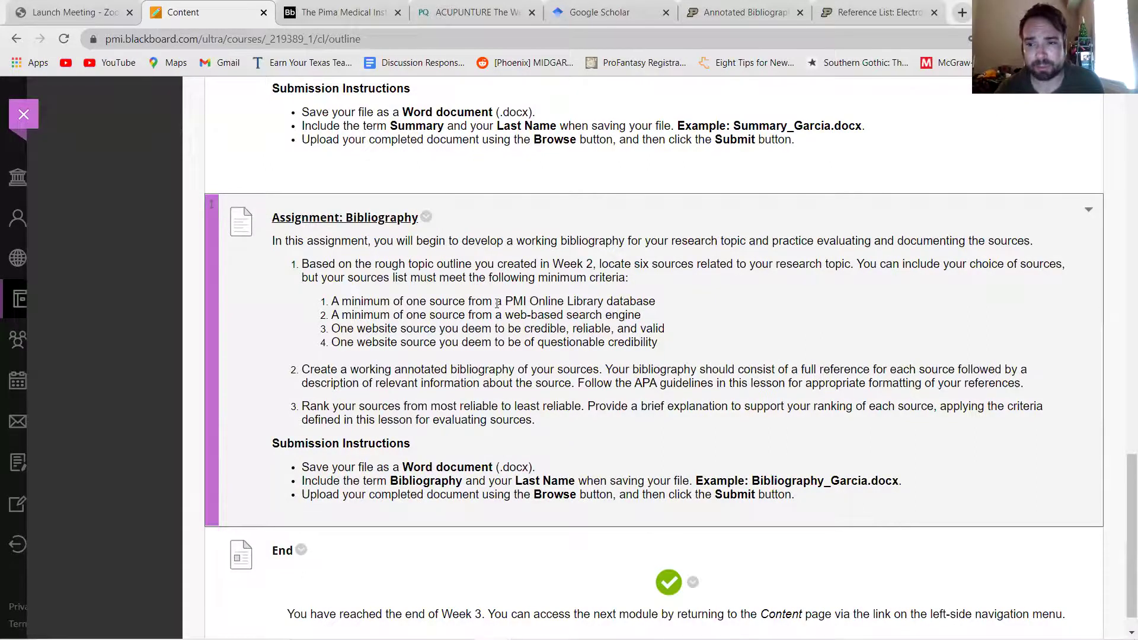
Scroll back to the top of Week 3 and switch to the PMI library tab.
scroll(465, 338, "up", 20)
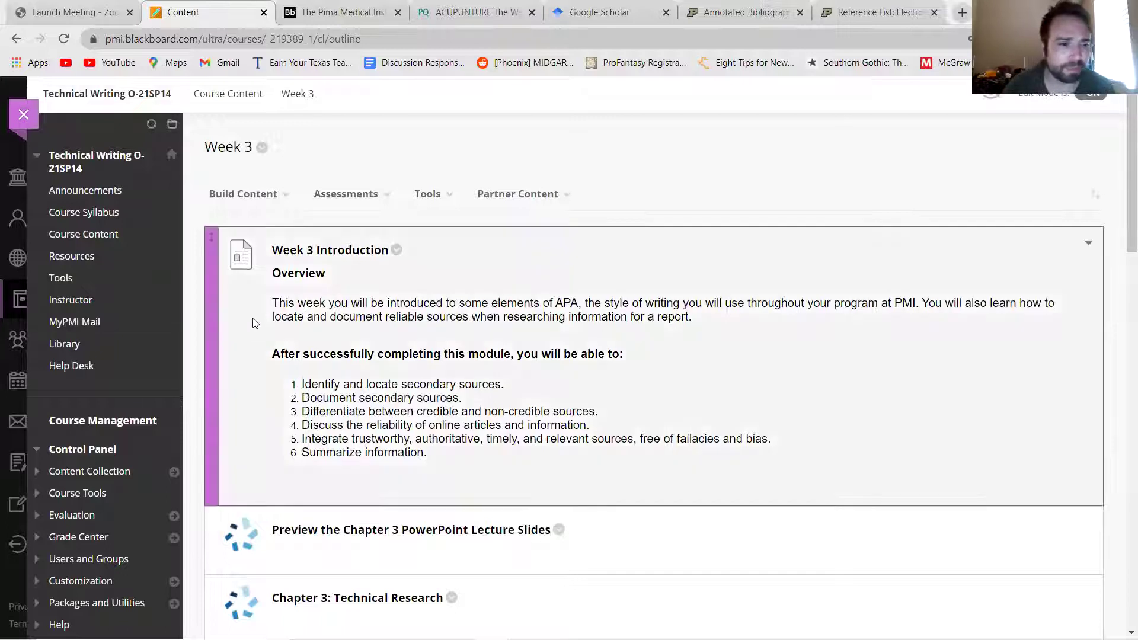
left_click(291, 14)
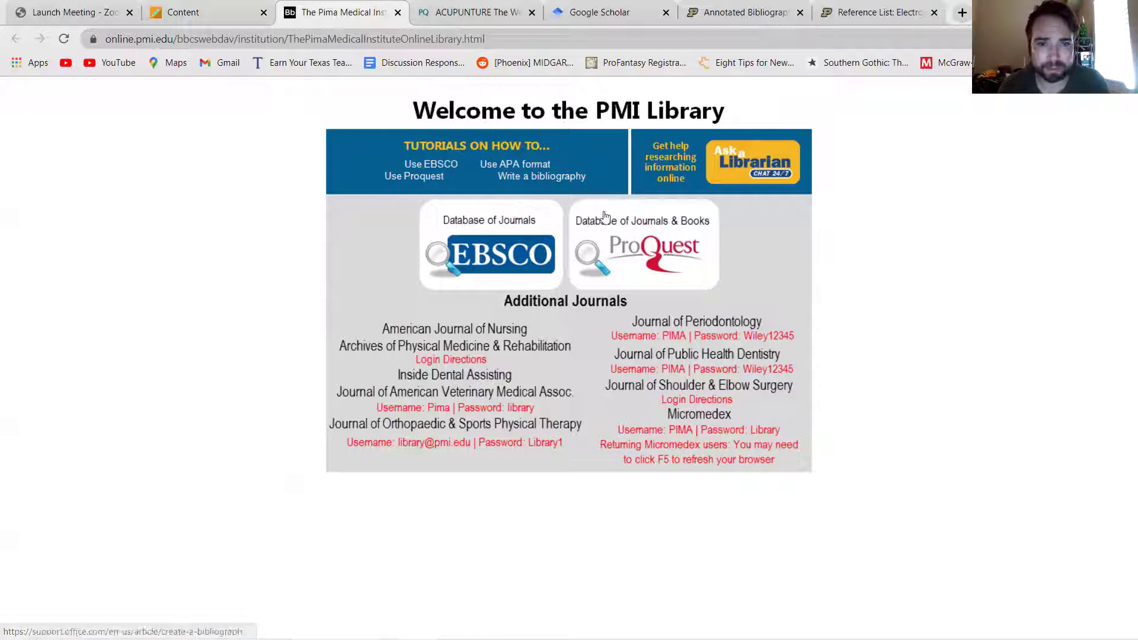
Close the acupuncture article's citation and step back through ProQuest history toward Basic Search.
left_click(443, 13)
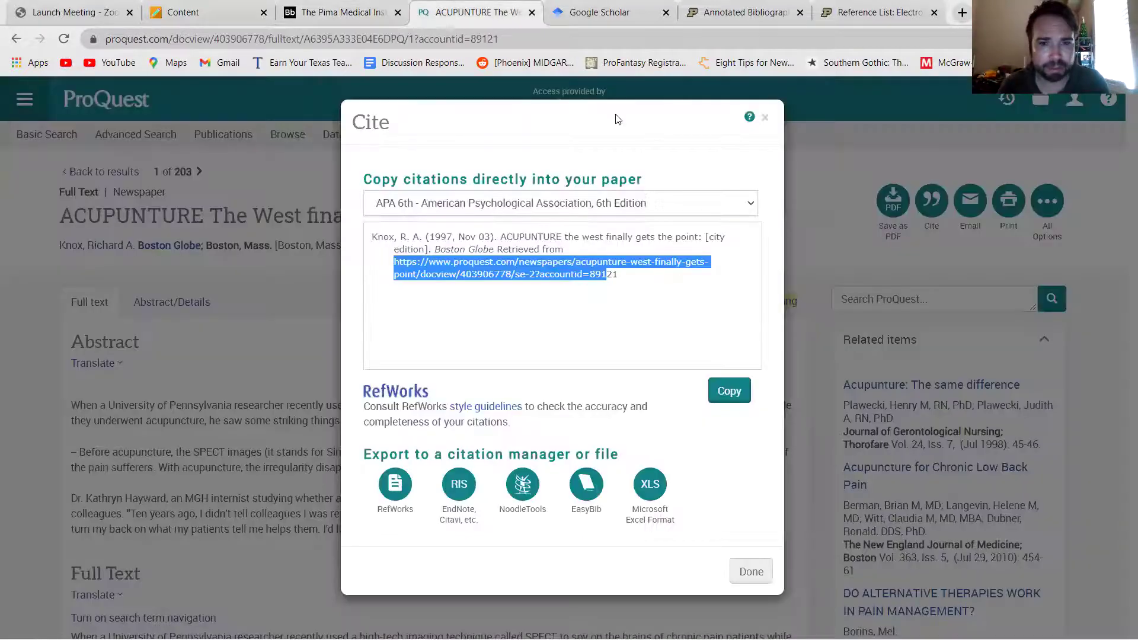
left_click(764, 118)
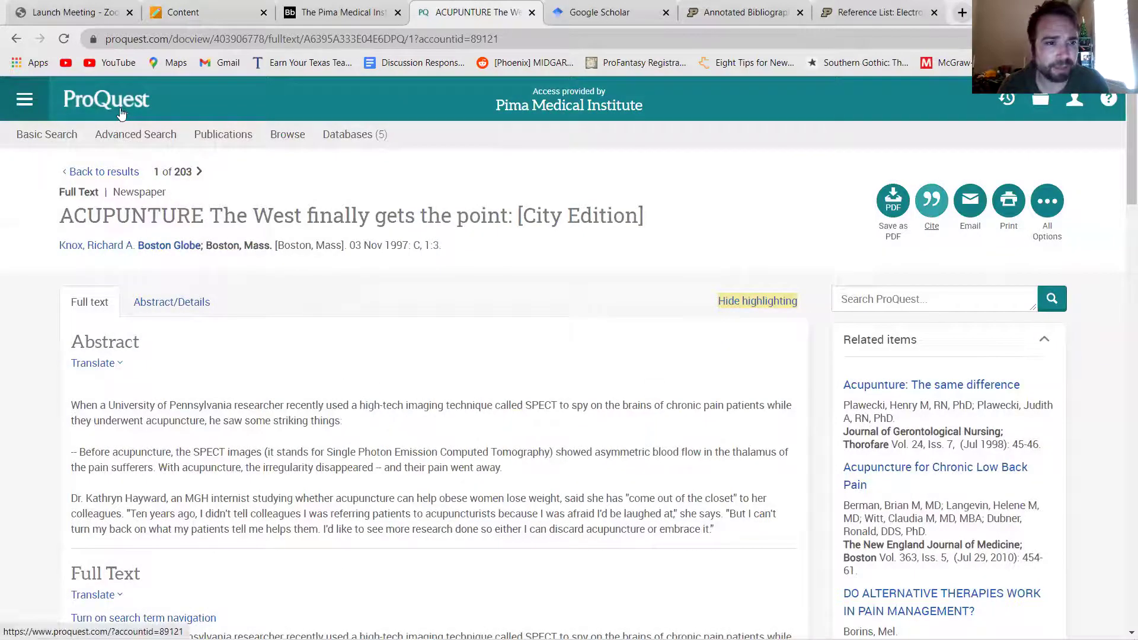
left_click(87, 107)
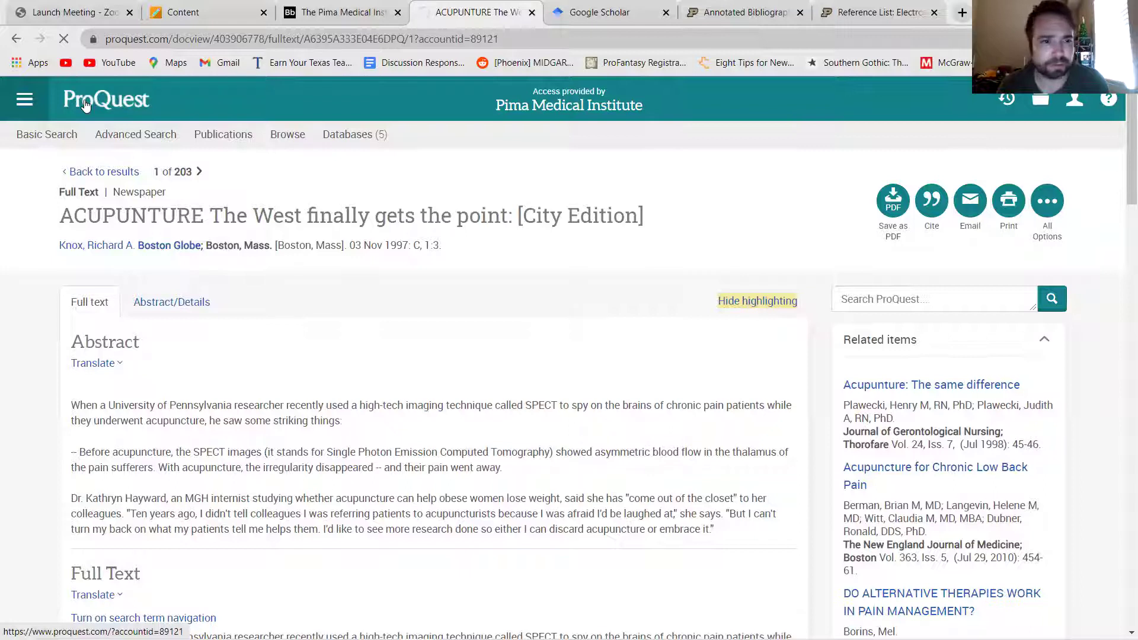
left_click(14, 40)
left_click(12, 46)
left_click(11, 46)
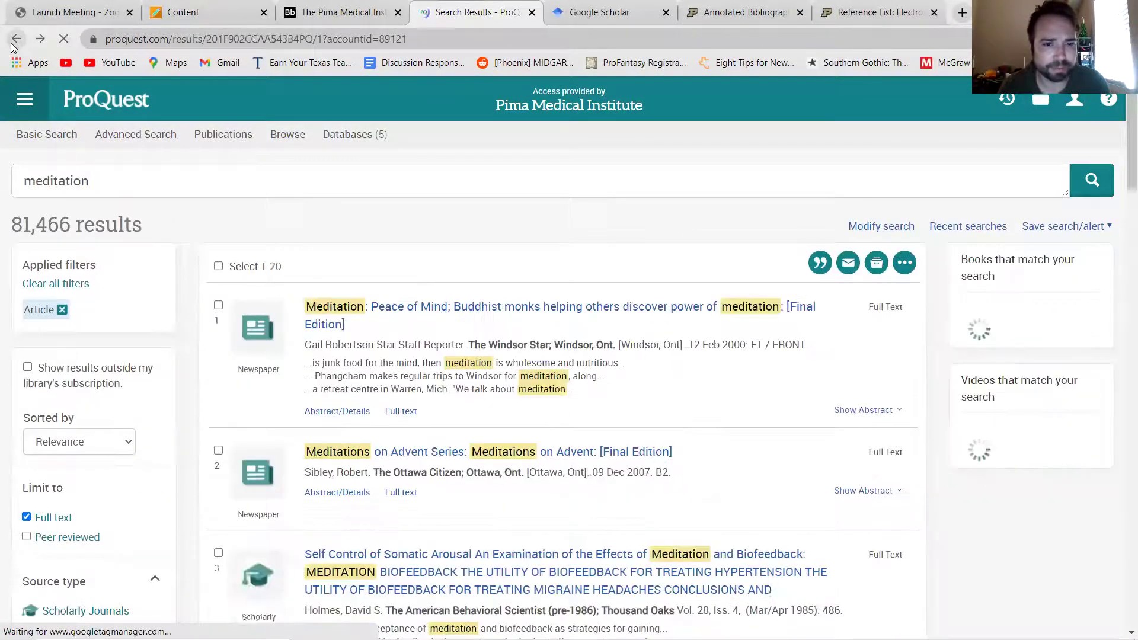
left_click(12, 46)
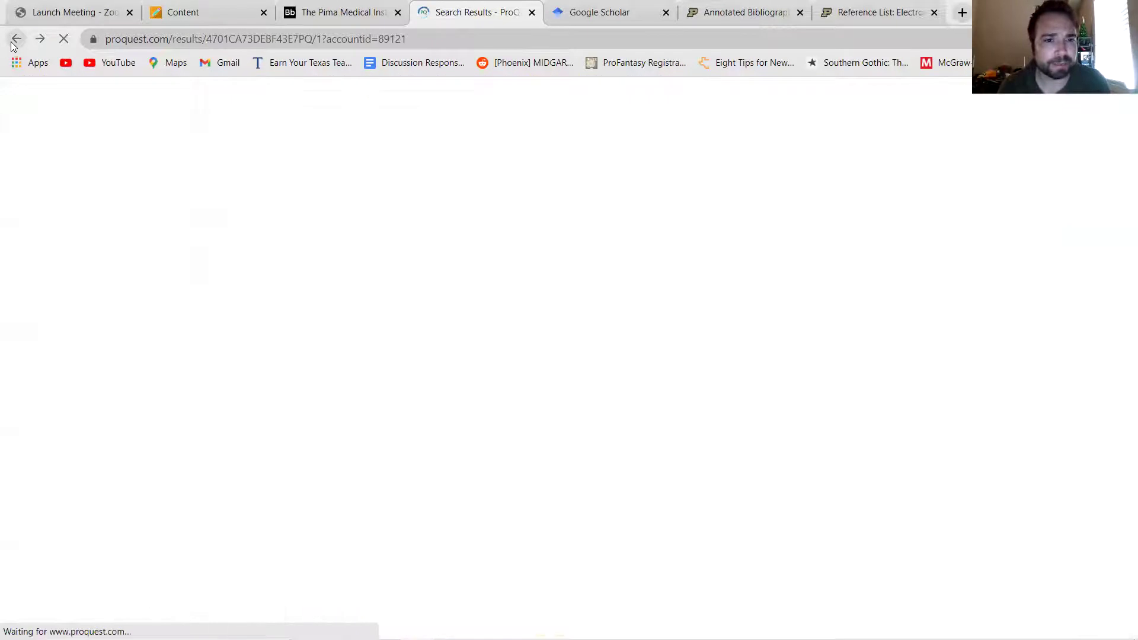
Return to Basic Search and delete the old 'acupunture' term from the search box.
left_click(12, 47)
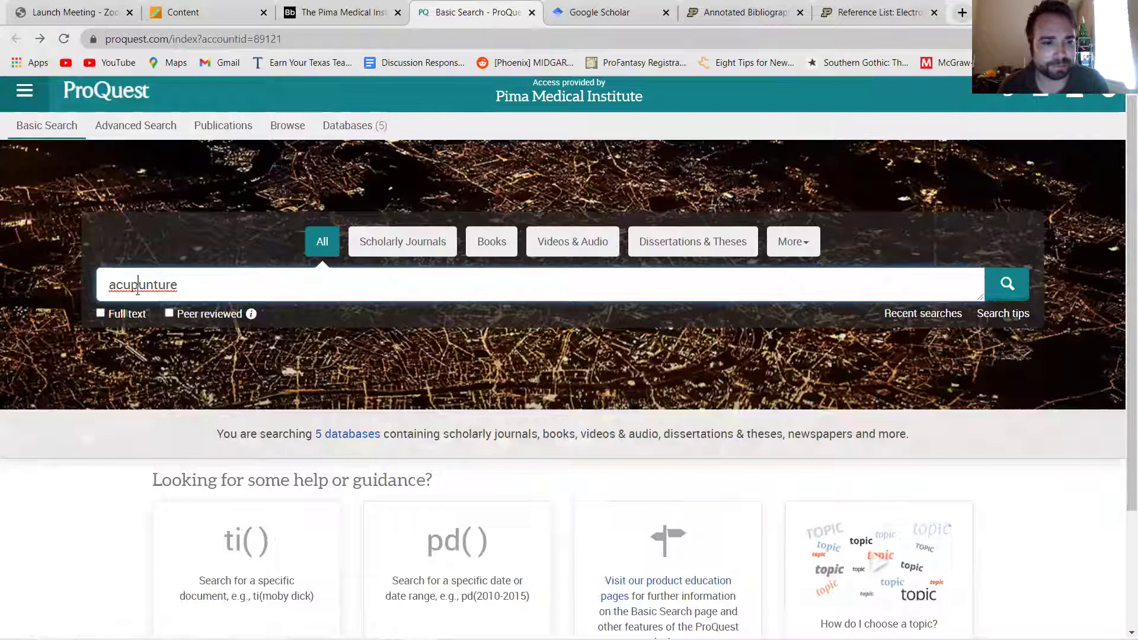
key("BackSpace")
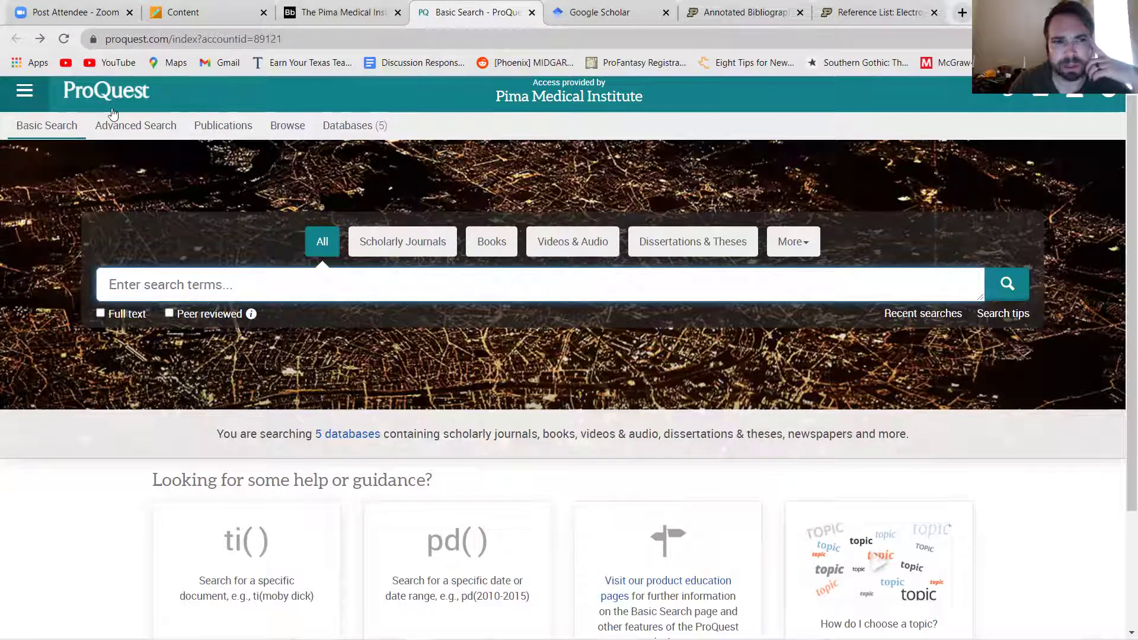
Go forward through history to the 'ACUPUNTURE The West finally gets the point' article.
left_click(41, 41)
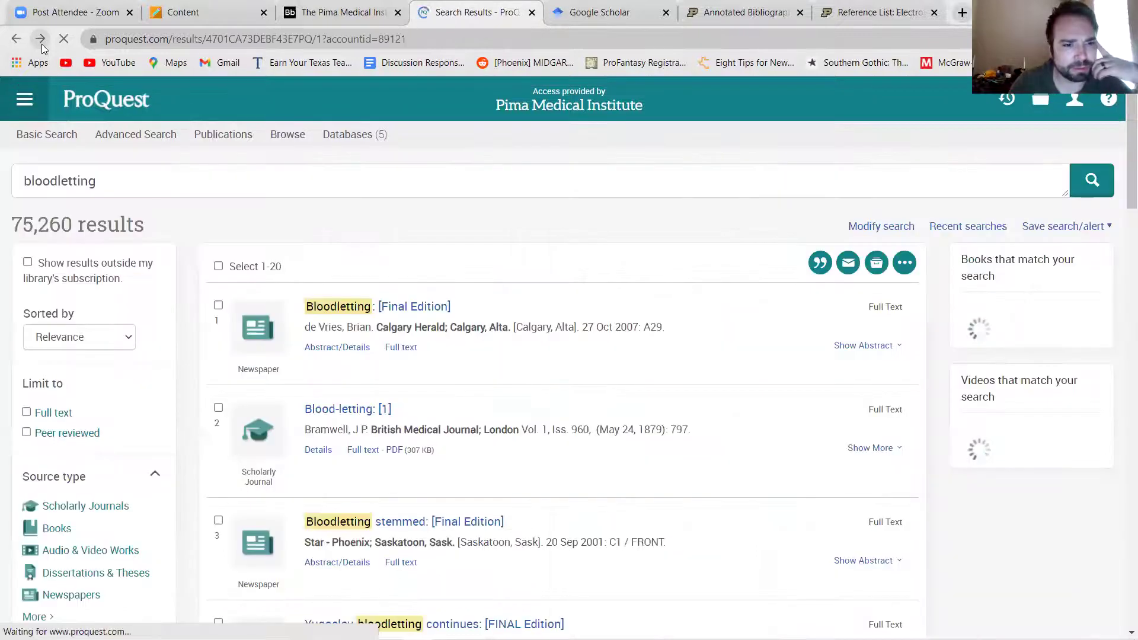
left_click(41, 43)
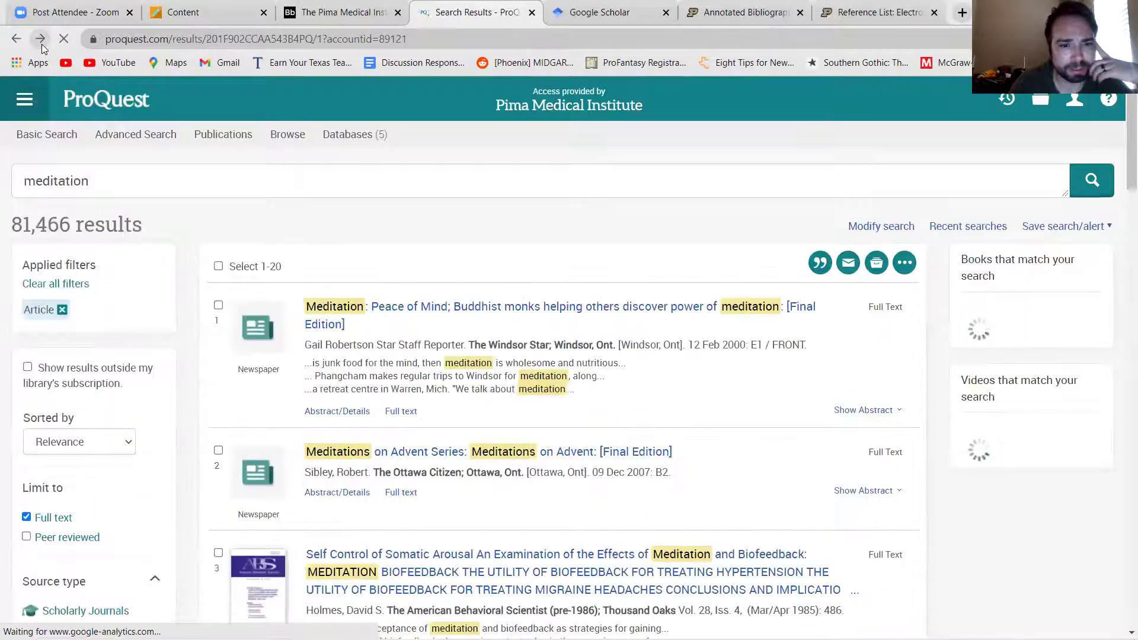
left_click(41, 39)
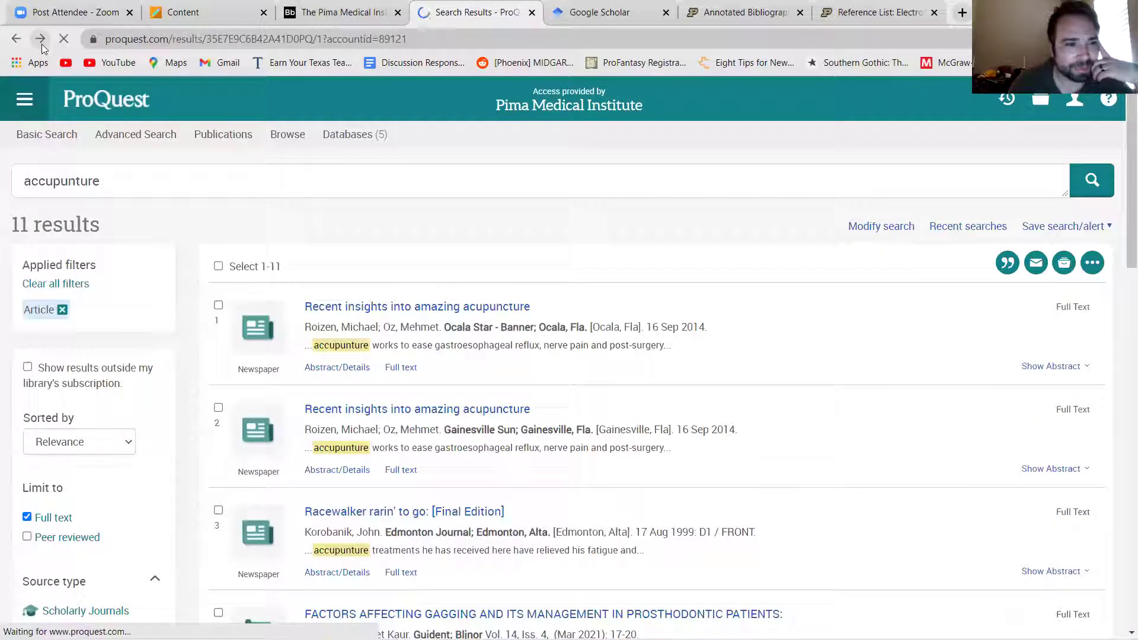
left_click(41, 42)
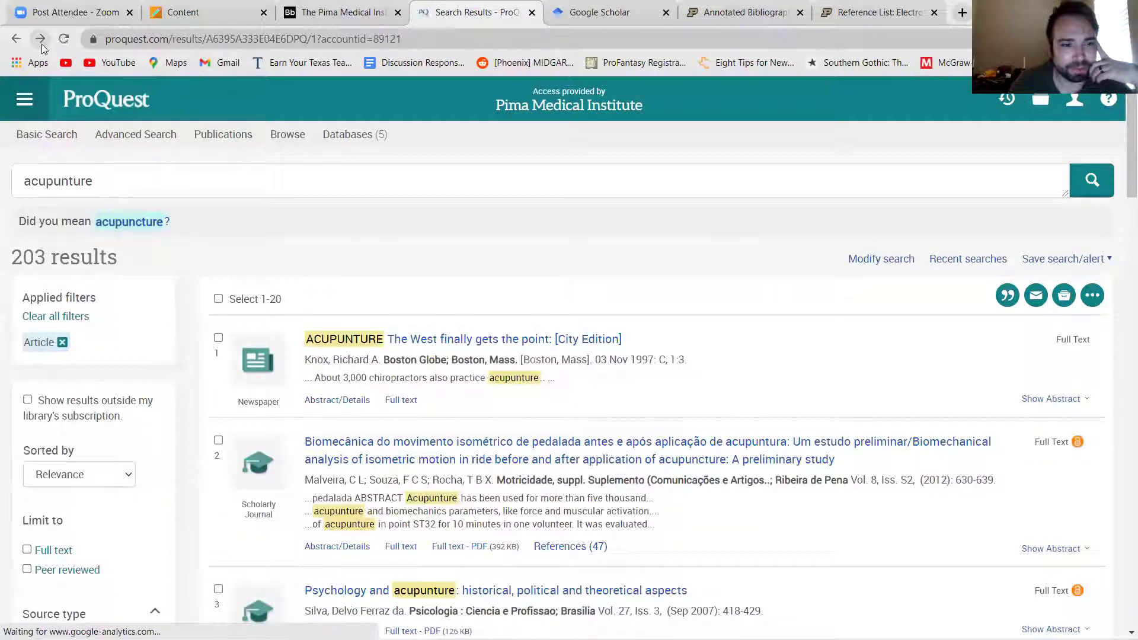
left_click(41, 40)
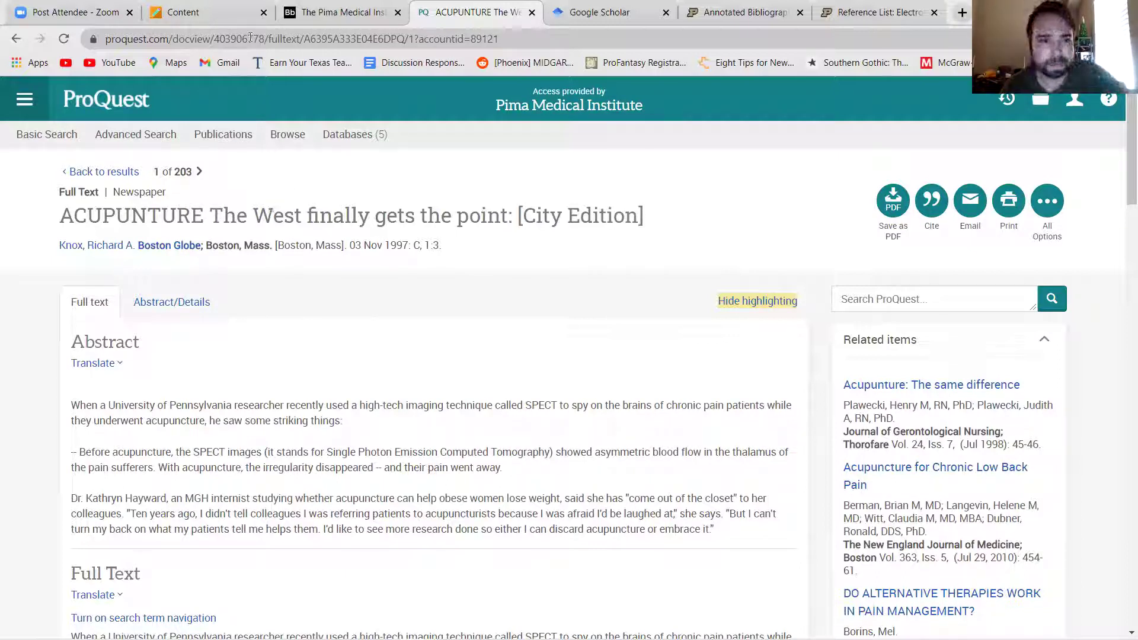
Review the Bibliography assignment criteria in Blackboard, then switch to the PMI Library tab.
left_click(199, 13)
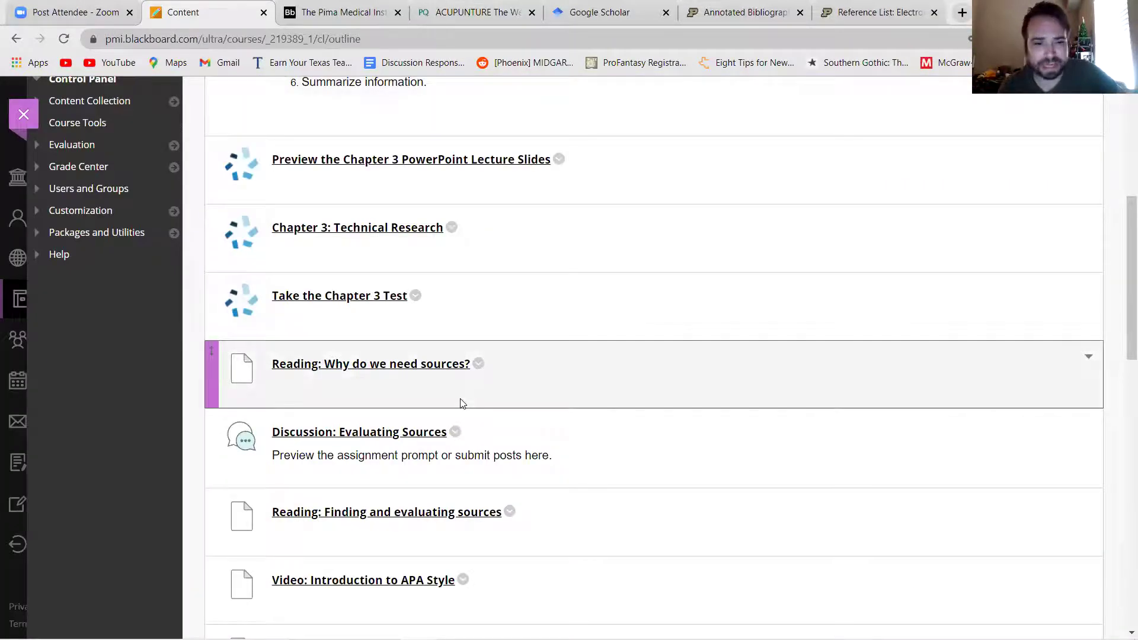
scroll(462, 404, "up", 2)
scroll(463, 403, "up", 3)
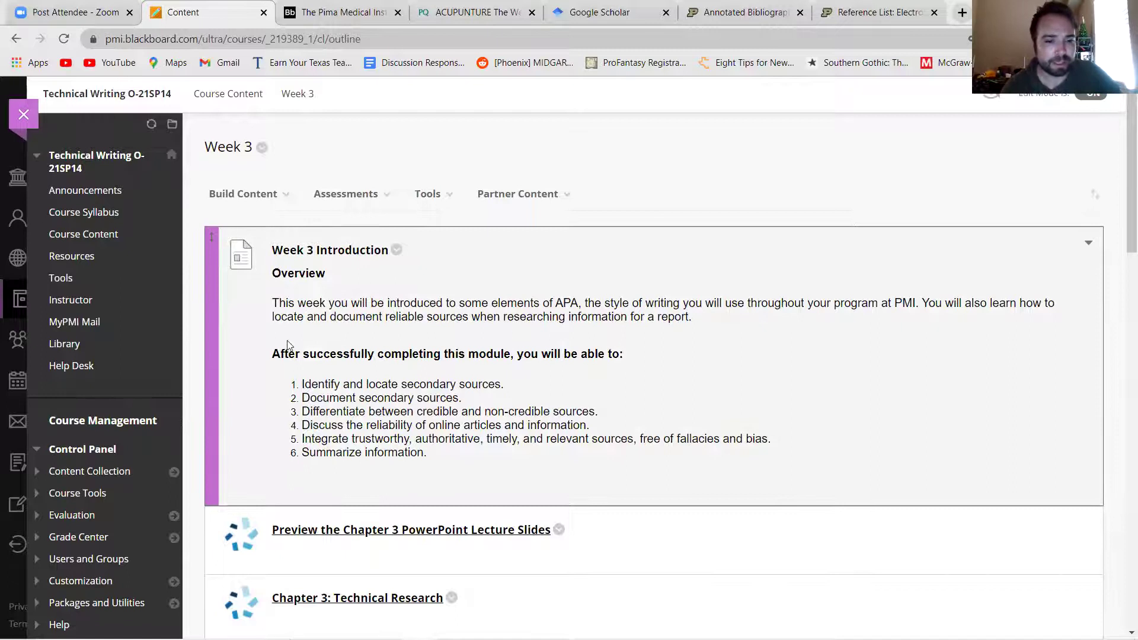
scroll(376, 267, "down", 5)
scroll(386, 399, "down", 15)
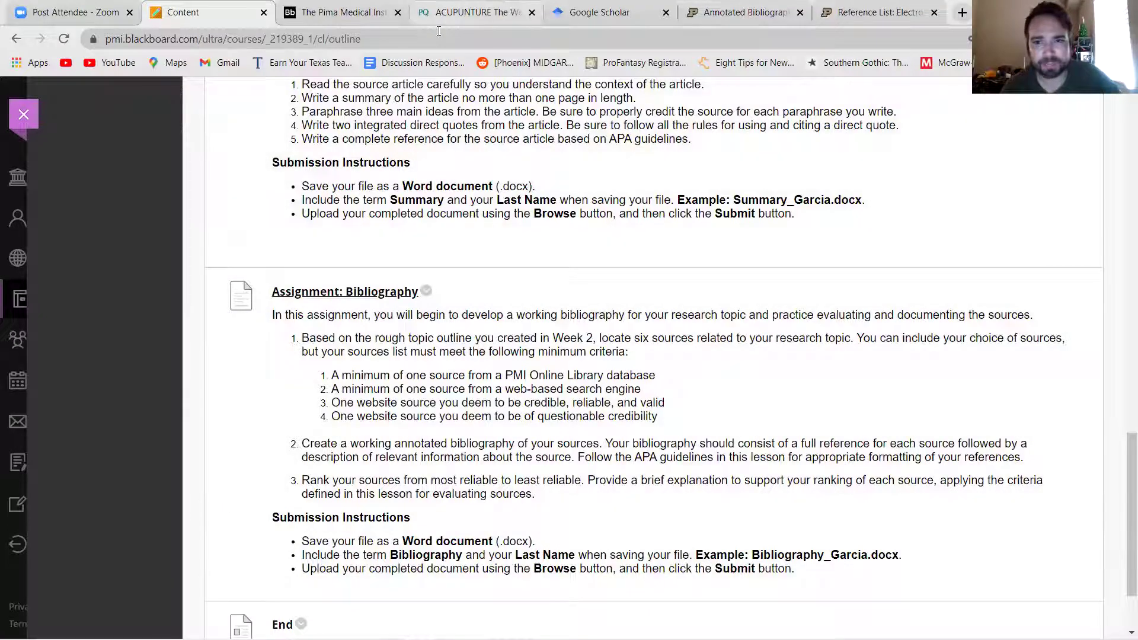
left_click(285, 15)
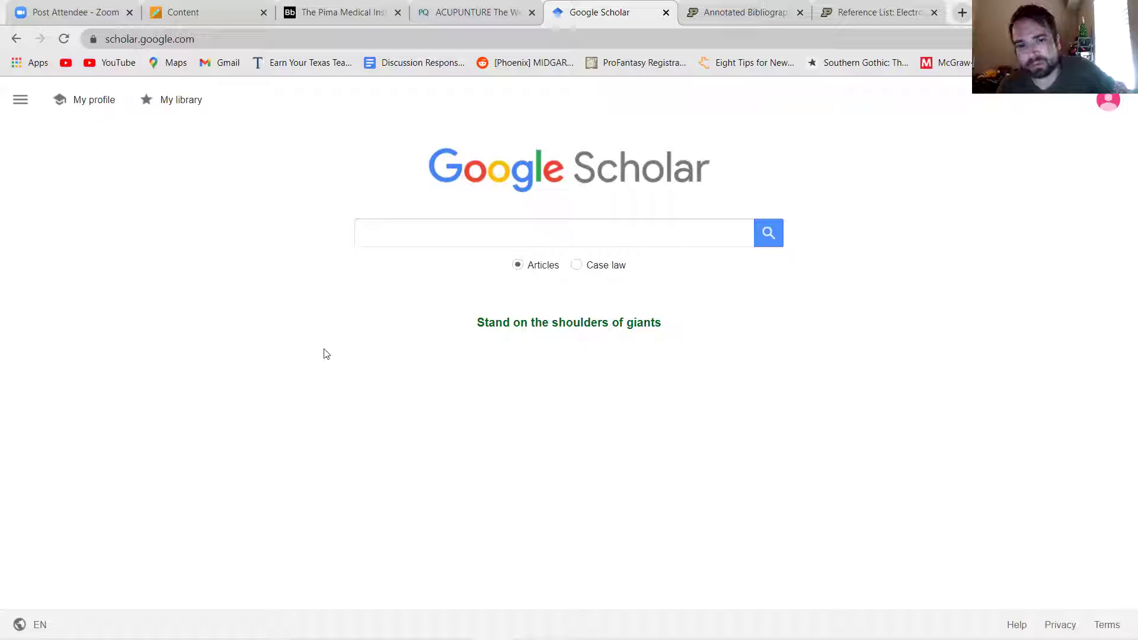
Search Google Scholar for 'acupuncture' via the suggestion and scan the resulting articles.
left_click(533, 234)
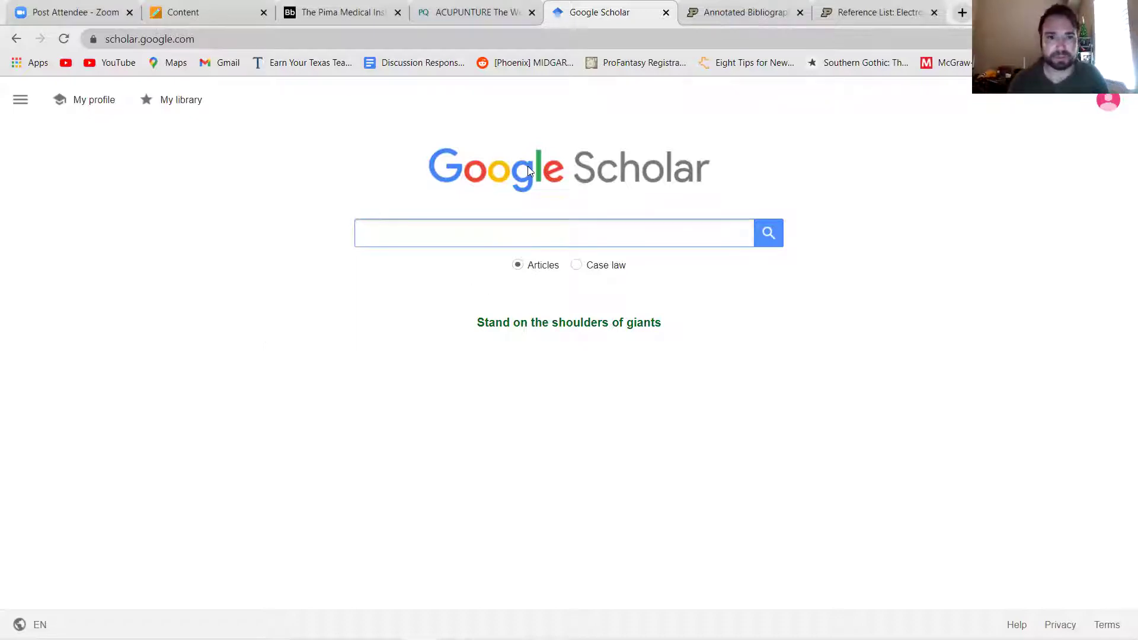
type("acup")
key("Down")
key("Return")
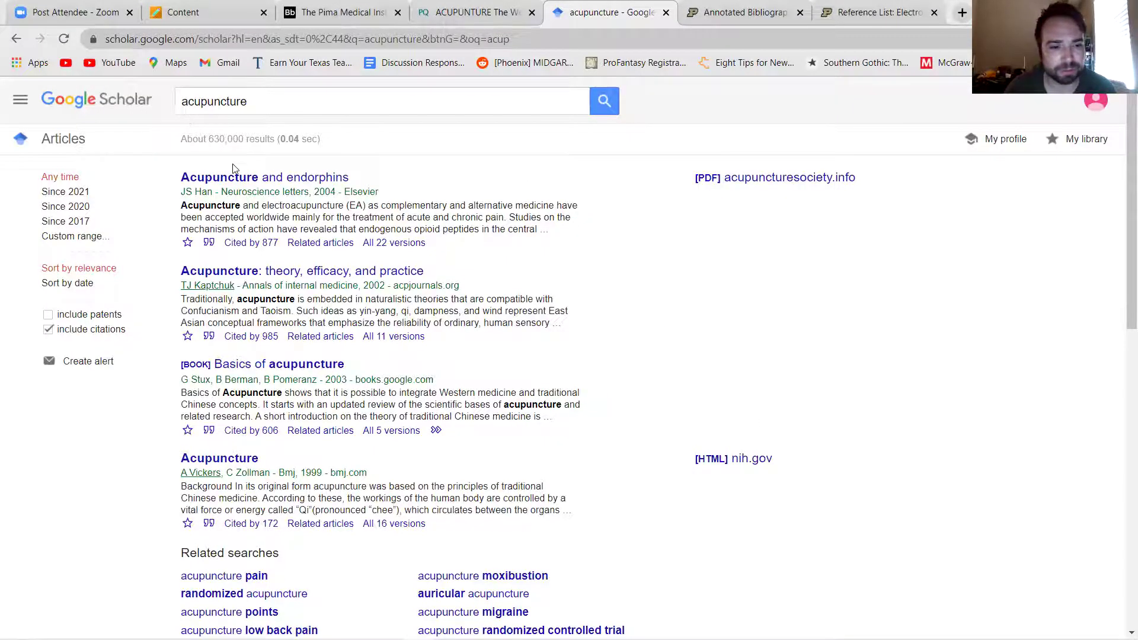
scroll(233, 163, "down", 2)
scroll(234, 169, "up", 2)
scroll(233, 169, "down", 6)
scroll(233, 169, "up", 5)
scroll(232, 168, "down", 9)
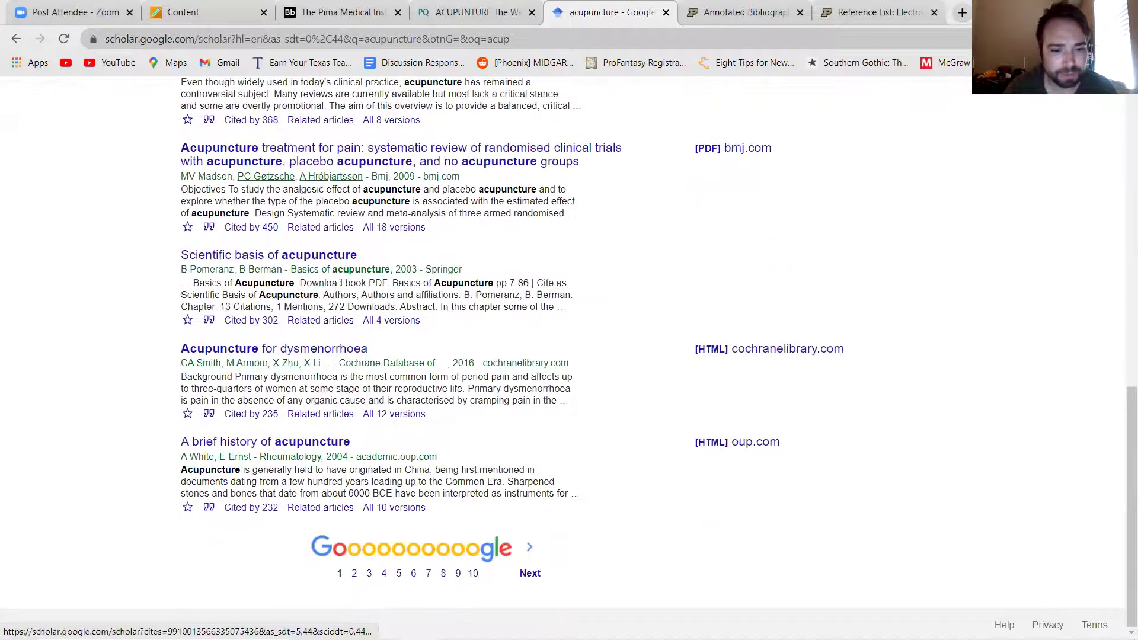
scroll(467, 547, "up", 4)
scroll(466, 546, "up", 8)
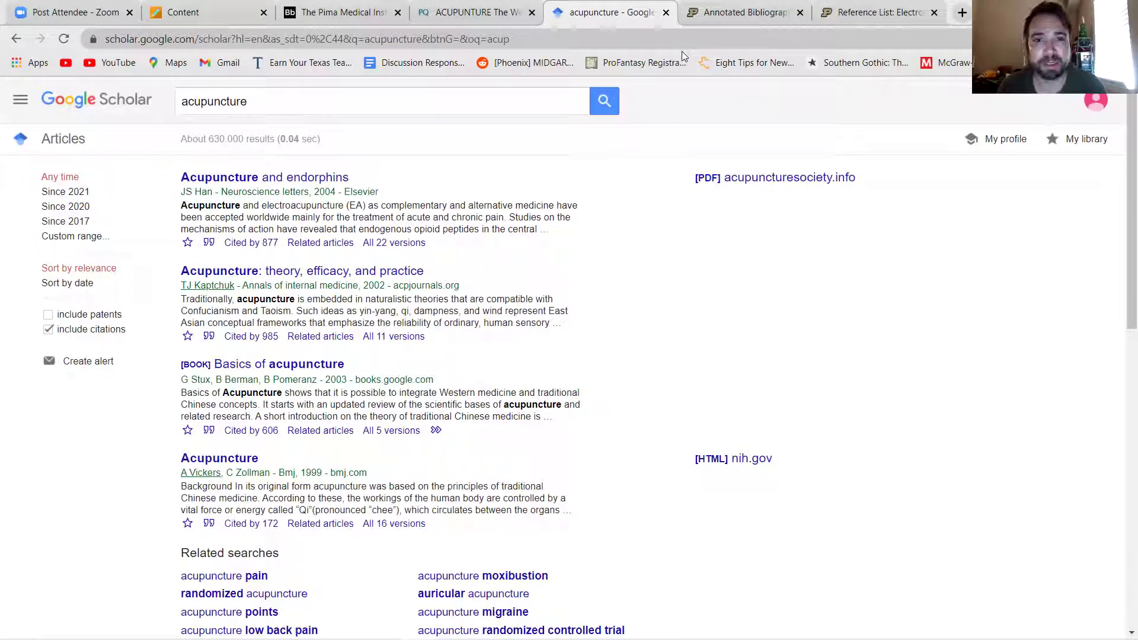
Glance at the assignment and reference tabs, then open the Purdue OWL annotated bibliography page.
left_click(147, 22)
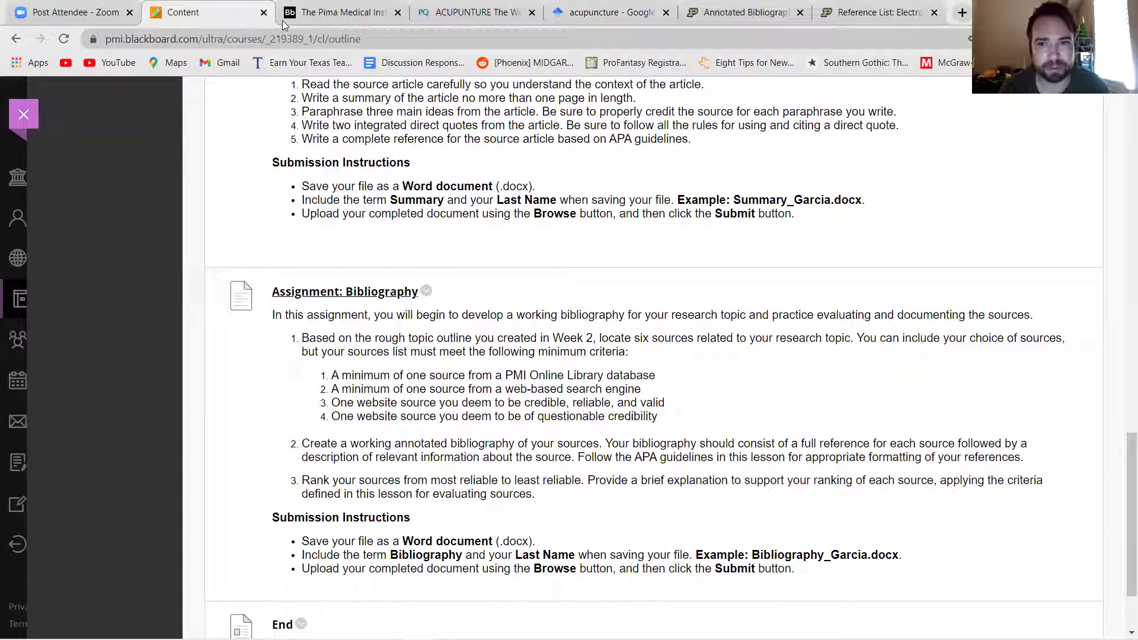
left_click(892, 9)
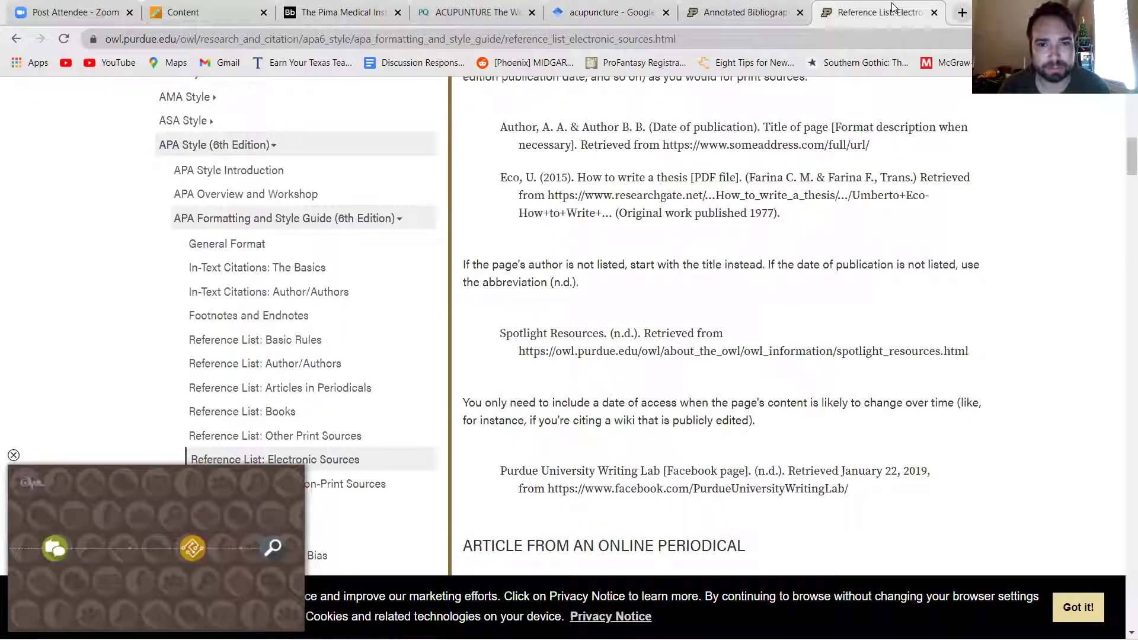
left_click(741, 12)
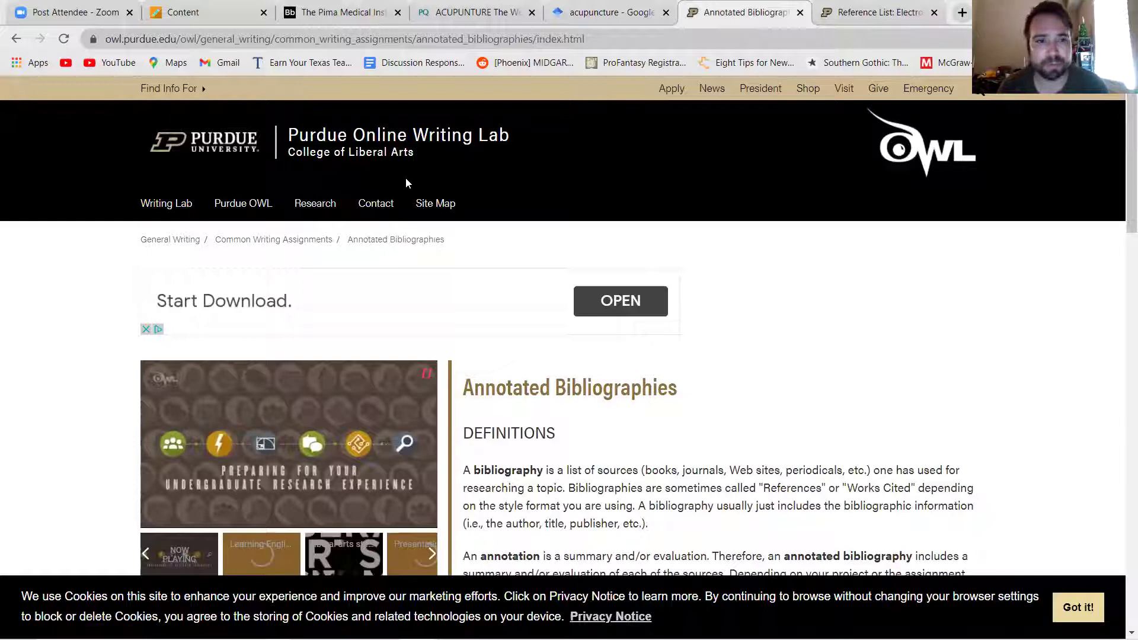
key("alt+Left")
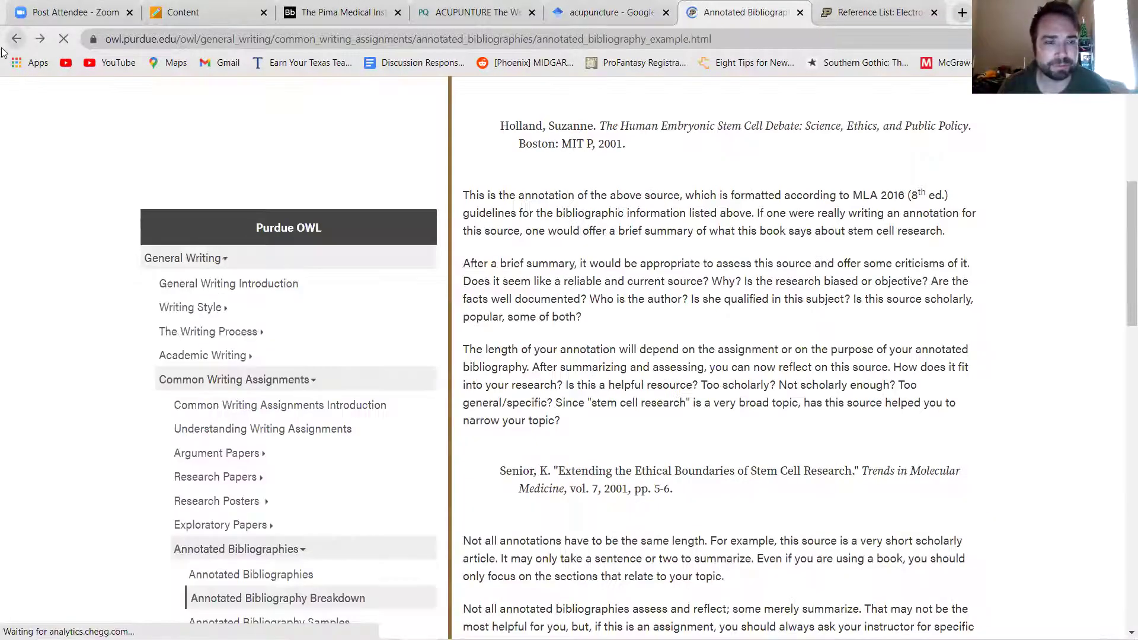
key("alt+Left")
key("alt+Left")
key("alt+Left")
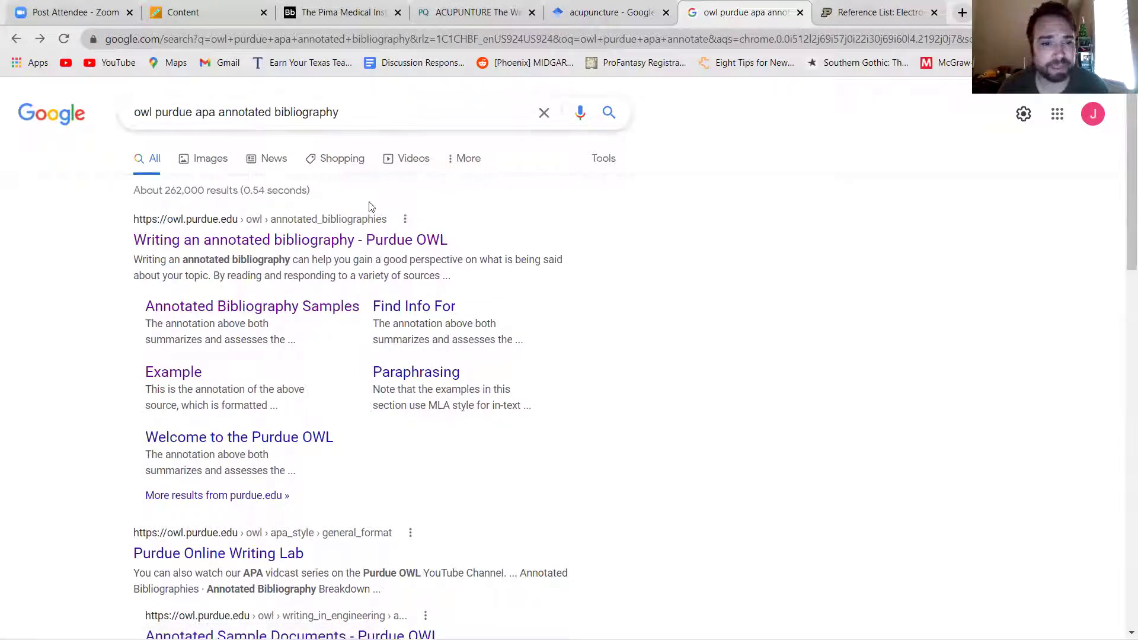
left_click(375, 239)
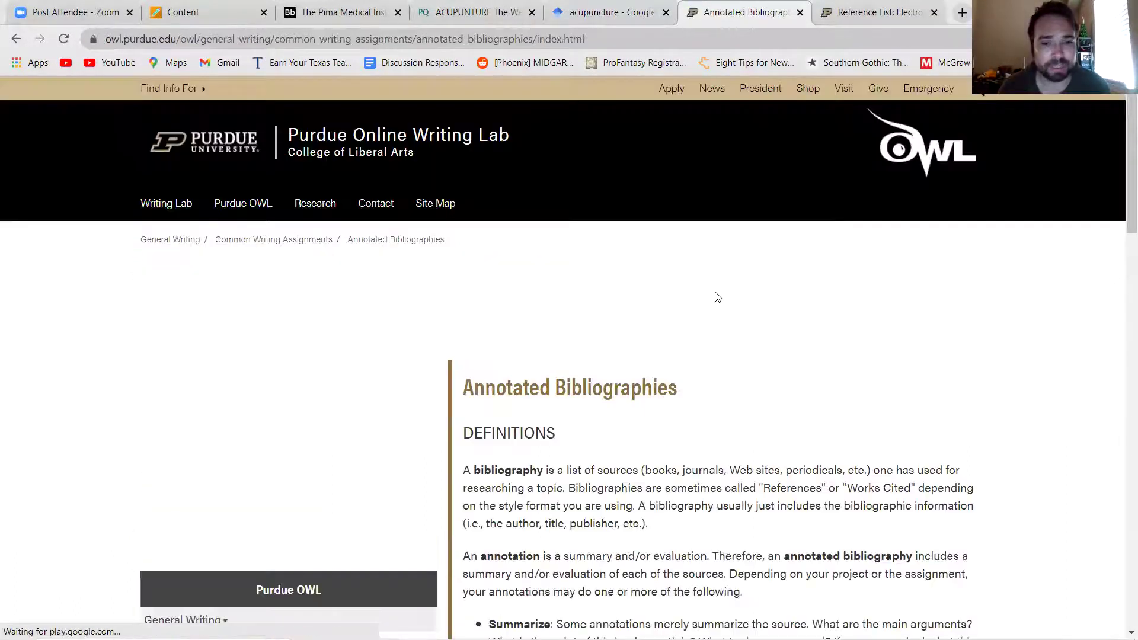
scroll(717, 297, "down", 4)
scroll(717, 297, "down", 3)
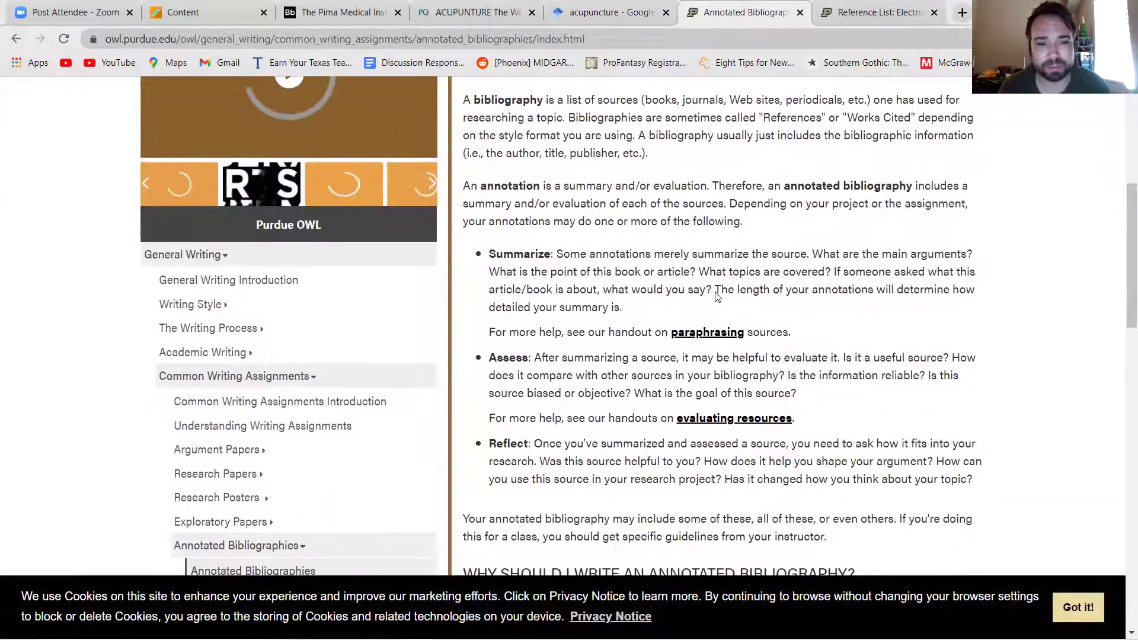
scroll(720, 299, "down", 5)
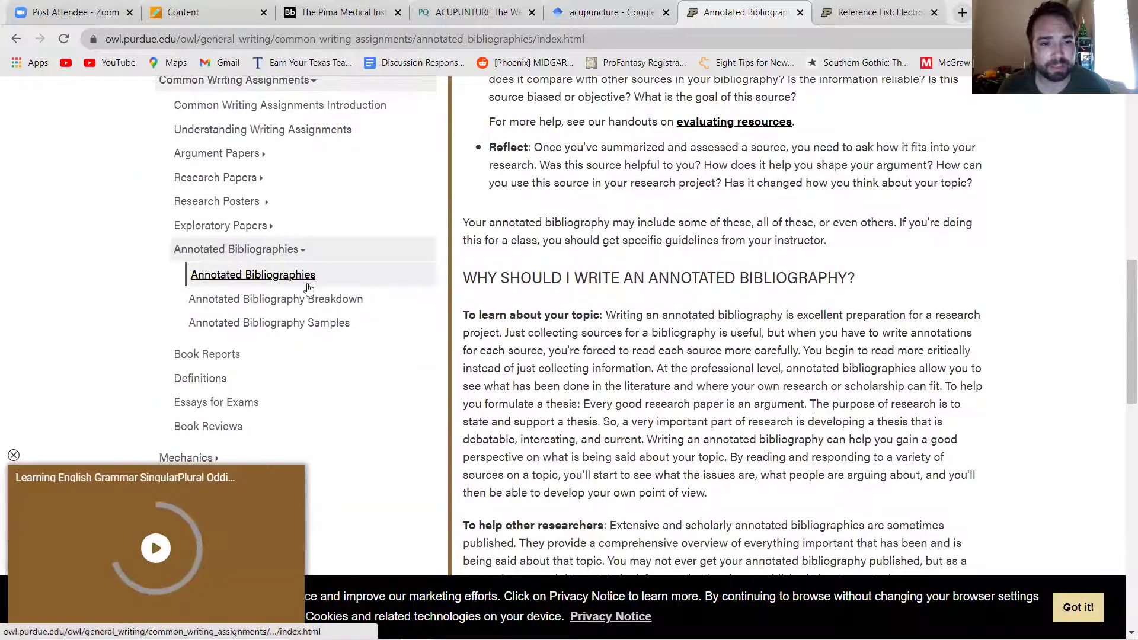
Open Annotated Bibliography Breakdown and highlight the points on assessing reliability and research bias.
left_click(303, 299)
scroll(501, 324, "down", 6)
scroll(501, 321, "down", 4)
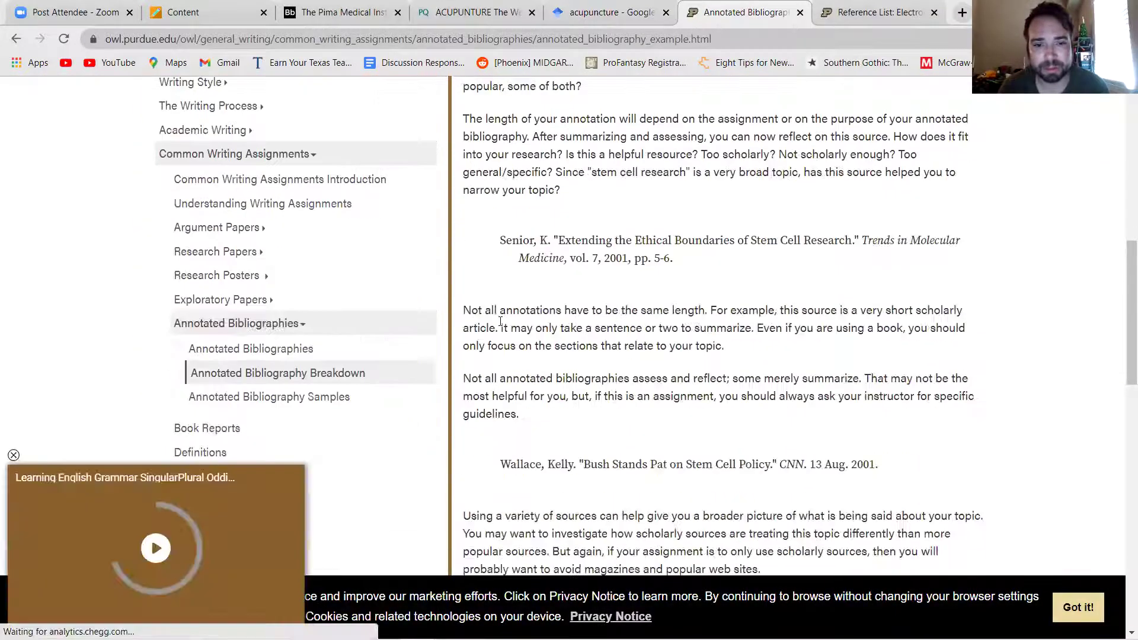
scroll(501, 321, "down", 1)
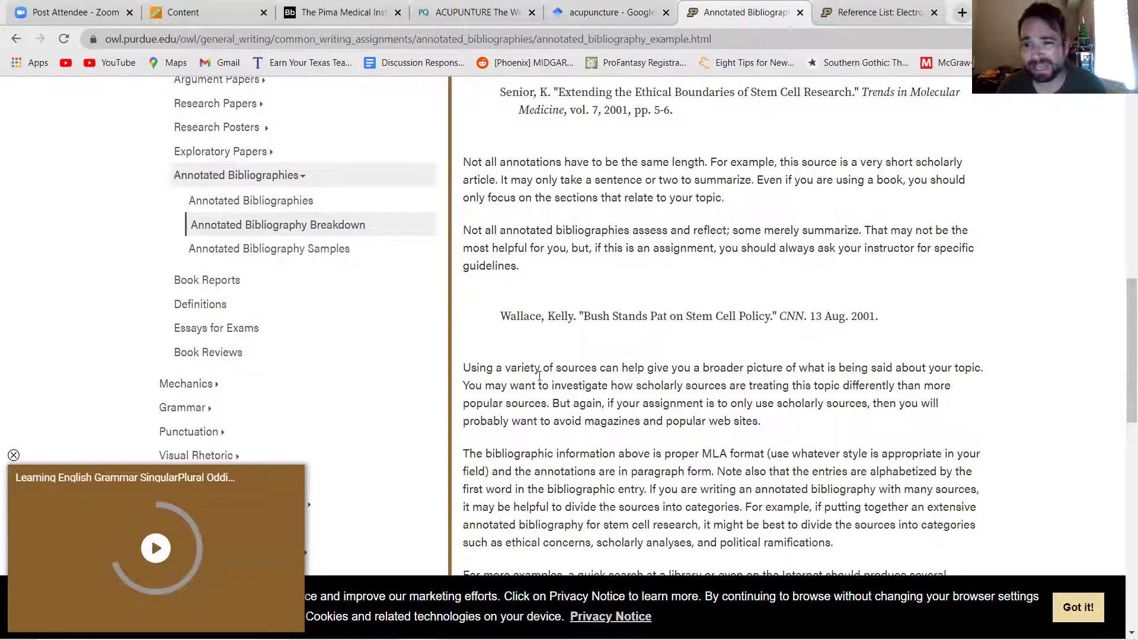
scroll(553, 320, "up", 6)
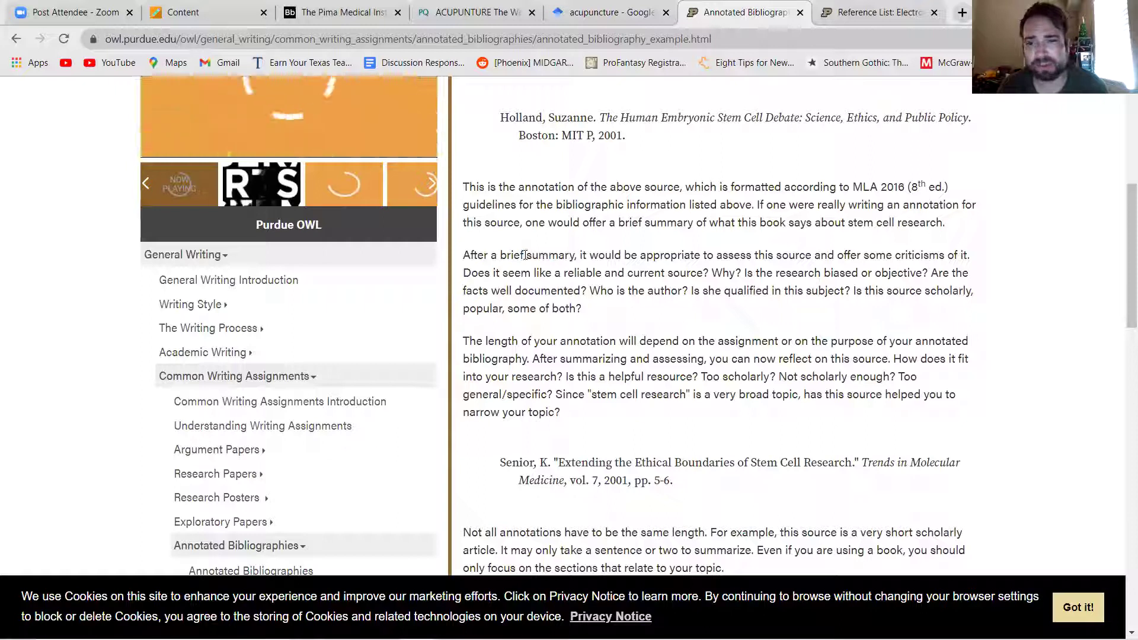
left_click_drag(526, 255, 682, 255)
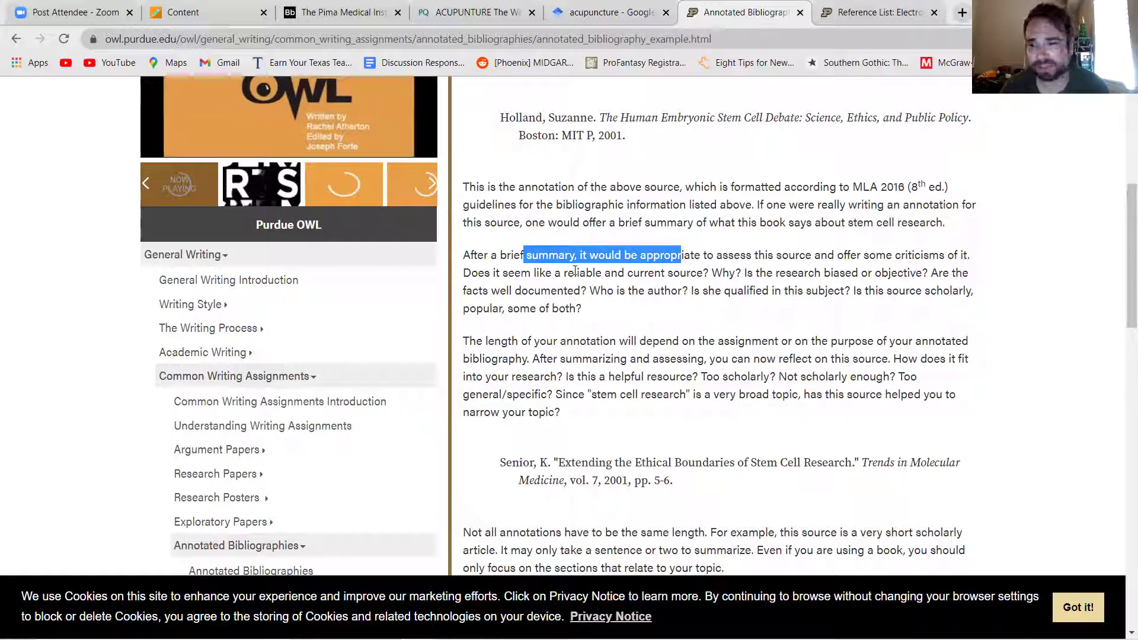
left_click_drag(581, 273, 574, 274)
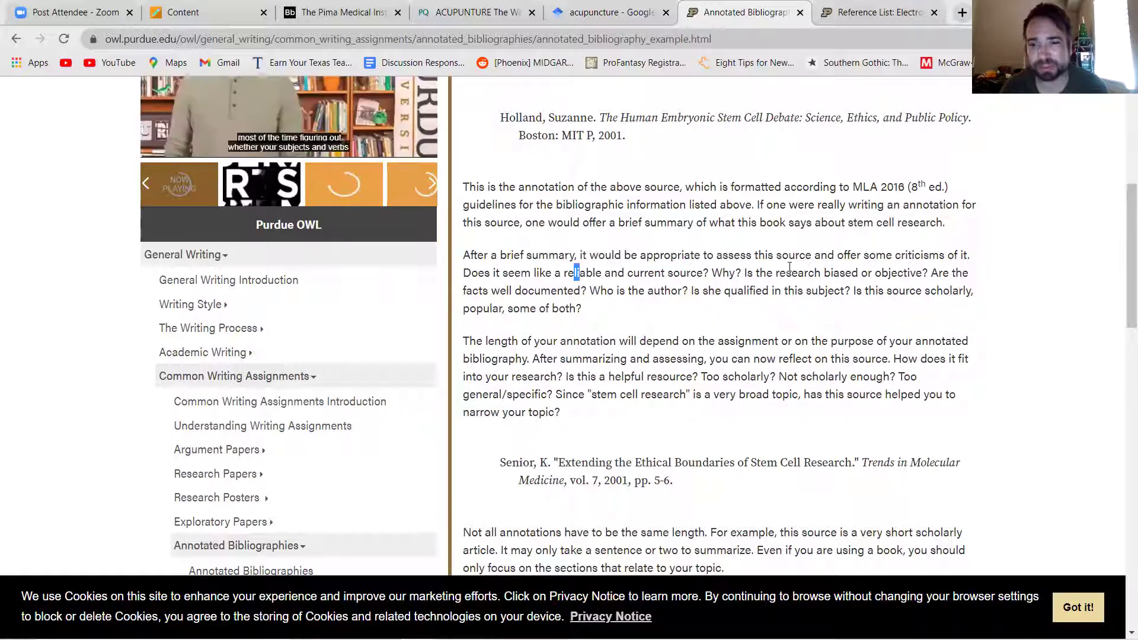
left_click_drag(808, 273, 887, 273)
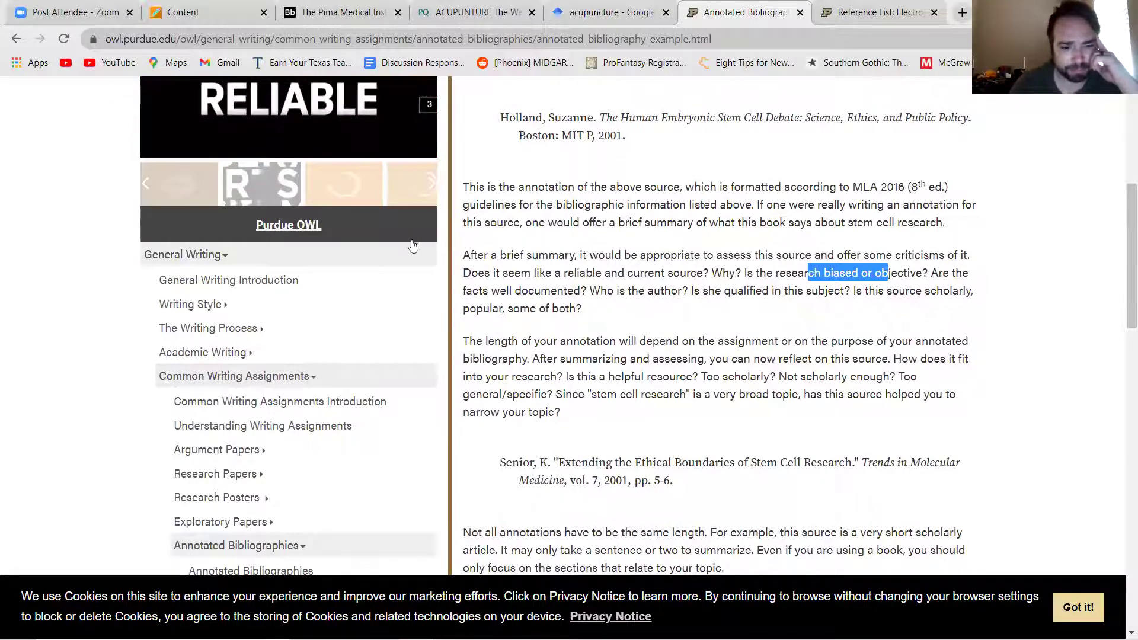
scroll(308, 390, "down", 4)
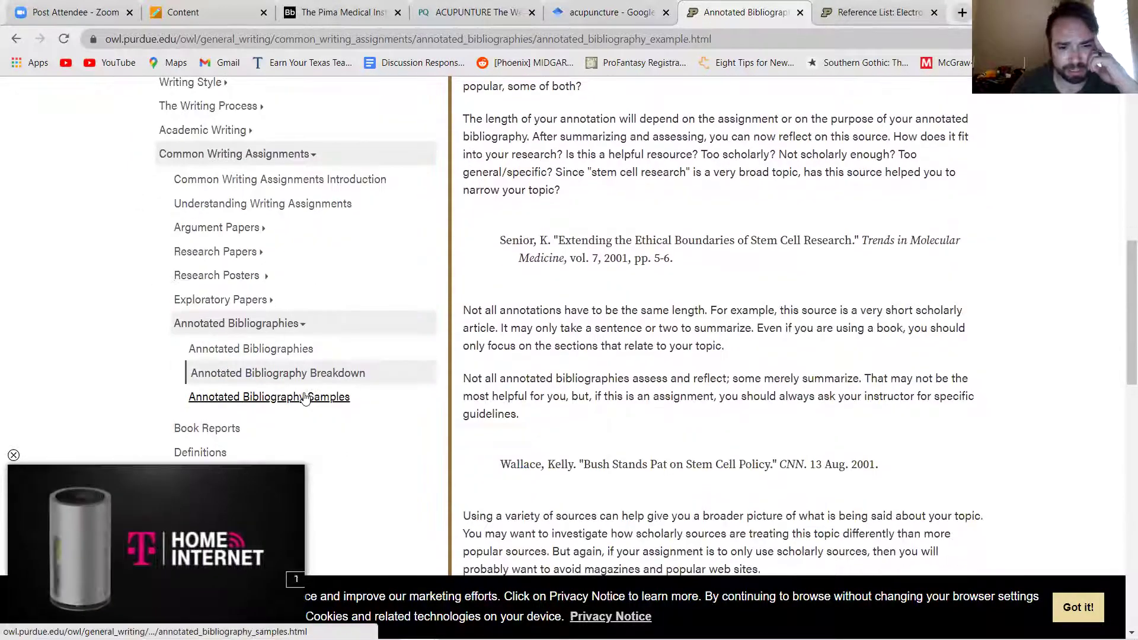
Open Annotated Bibliography Samples and highlight the APA citation and annotation for Ehrenreich's book.
left_click(308, 396)
scroll(541, 403, "down", 8)
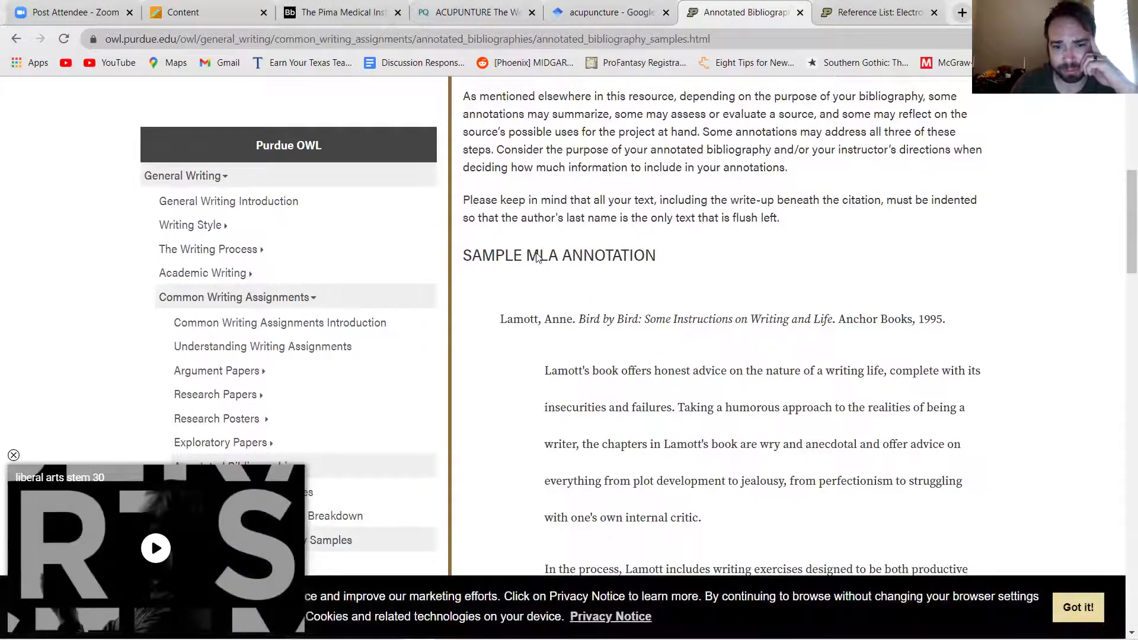
scroll(539, 256, "down", 10)
scroll(553, 261, "down", 3)
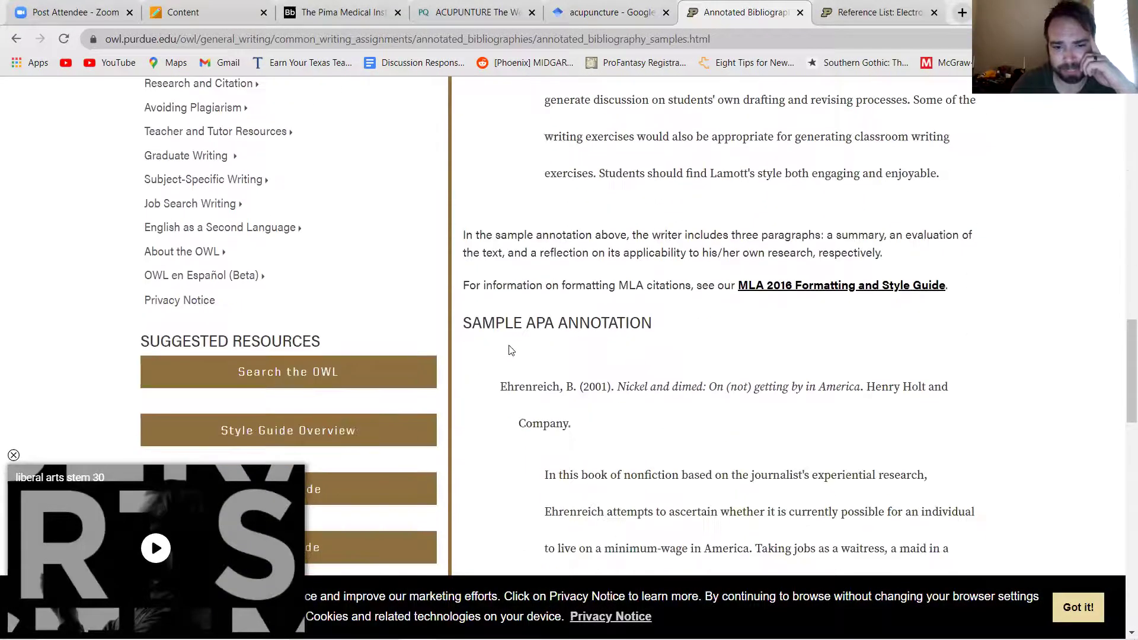
mouse_move(463, 253)
left_mouse_down()
mouse_move(603, 257)
mouse_move(641, 353)
left_mouse_up()
left_click(555, 314)
left_click_drag(514, 314, 700, 366)
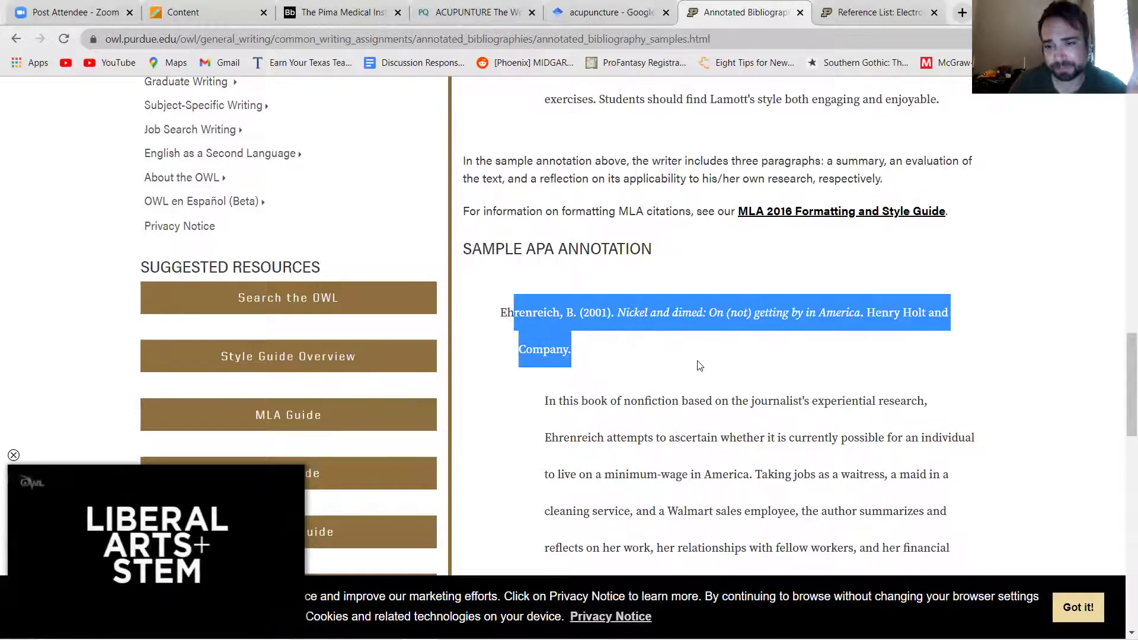
scroll(700, 365, "down", 2)
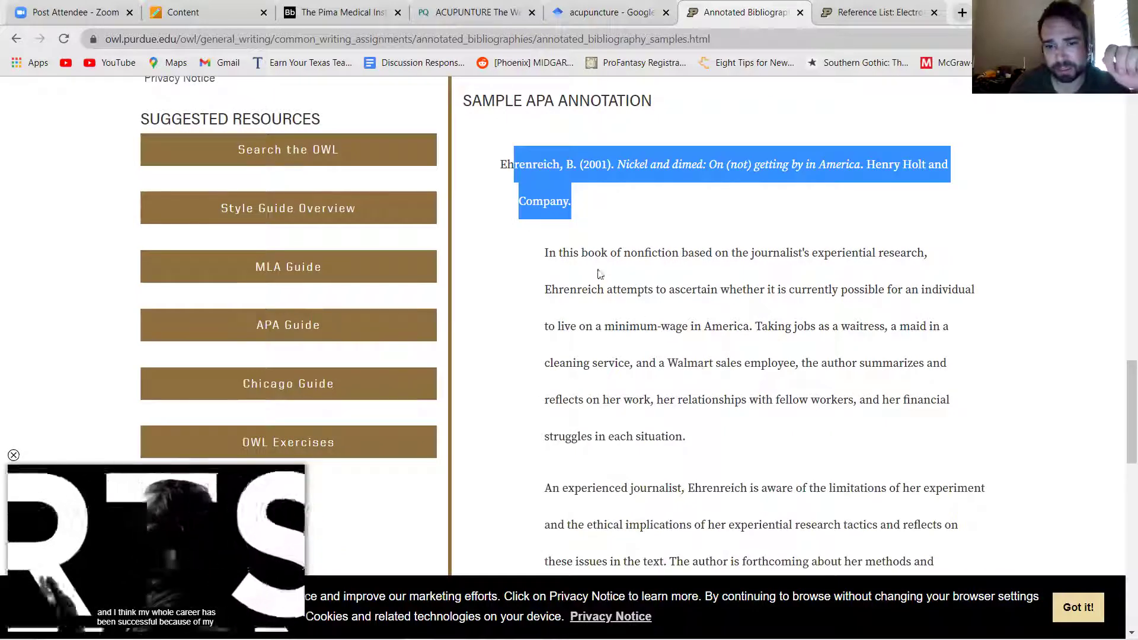
left_click(603, 247)
left_click_drag(604, 247, 809, 235)
scroll(798, 360, "down", 1)
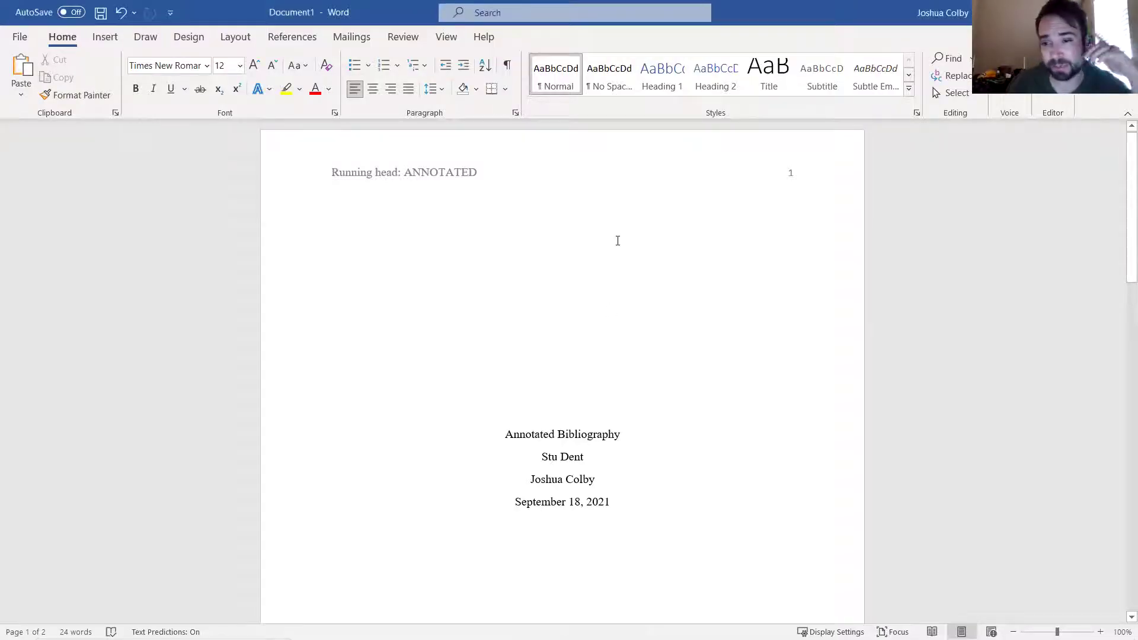
Put a closing period after the last digit of the acupuncture reference's ProQuest URL on page 2.
scroll(489, 338, "down", 1)
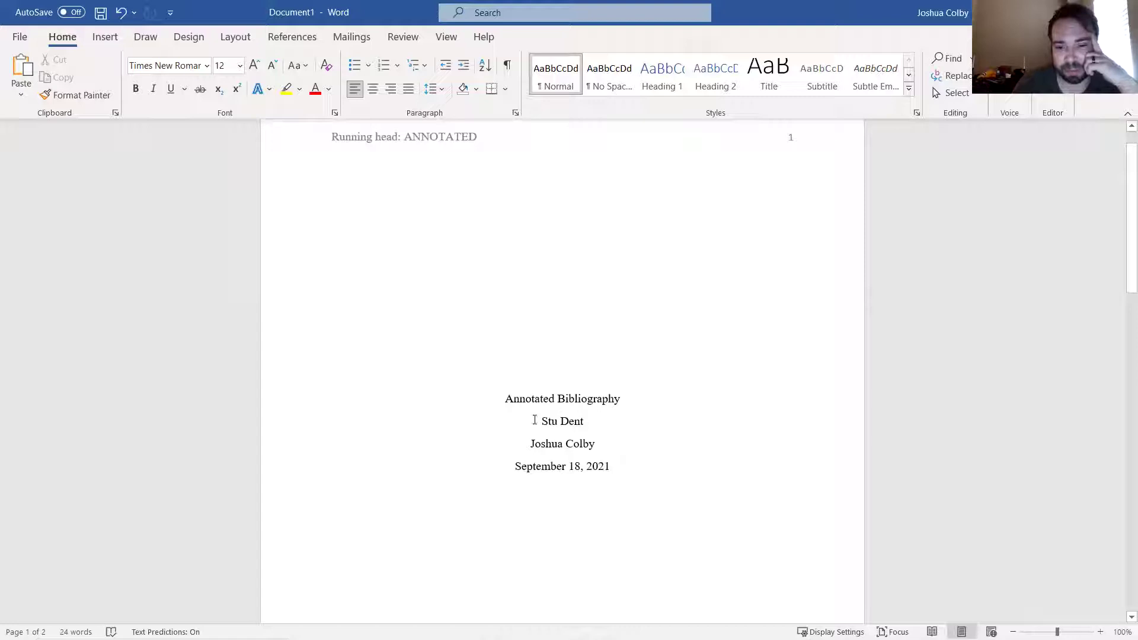
triple_click(632, 426)
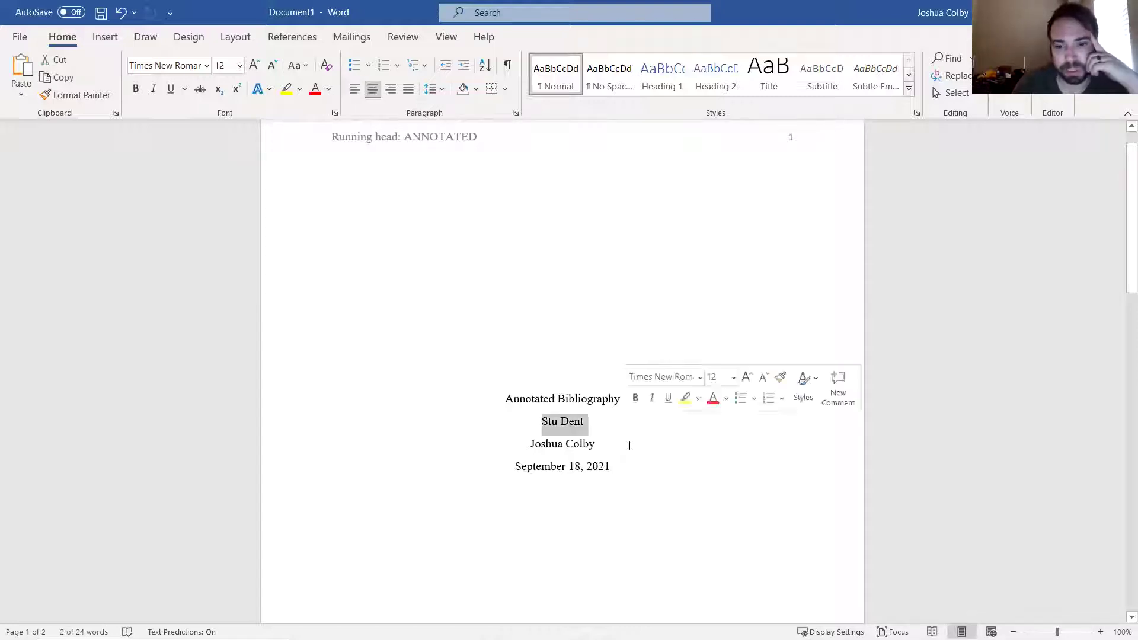
left_click(552, 445)
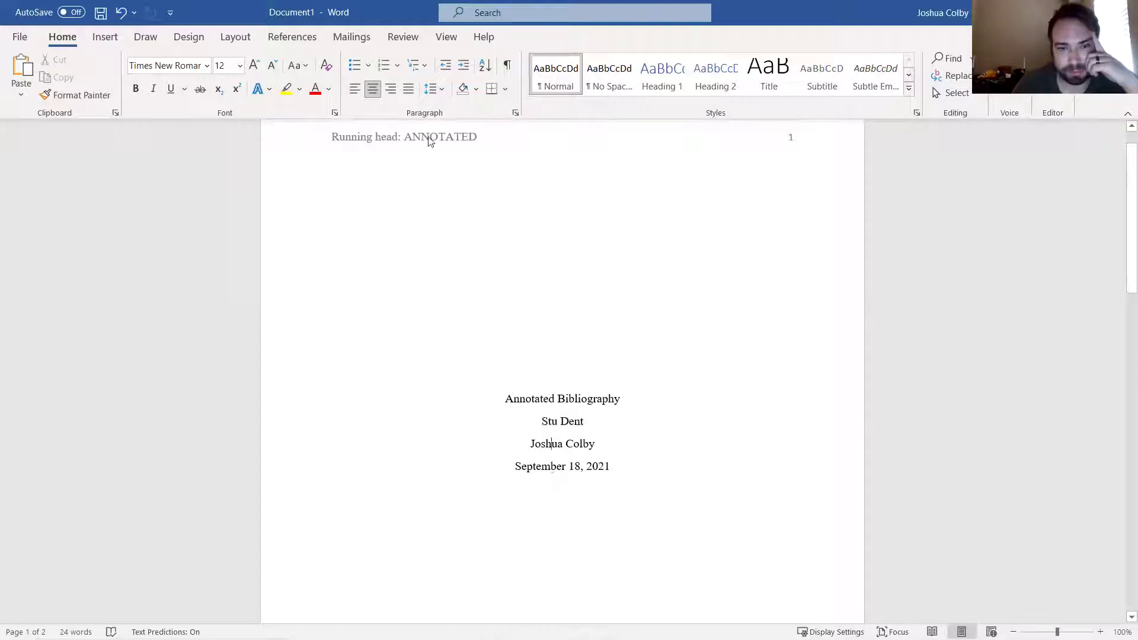
scroll(604, 281, "down", 6)
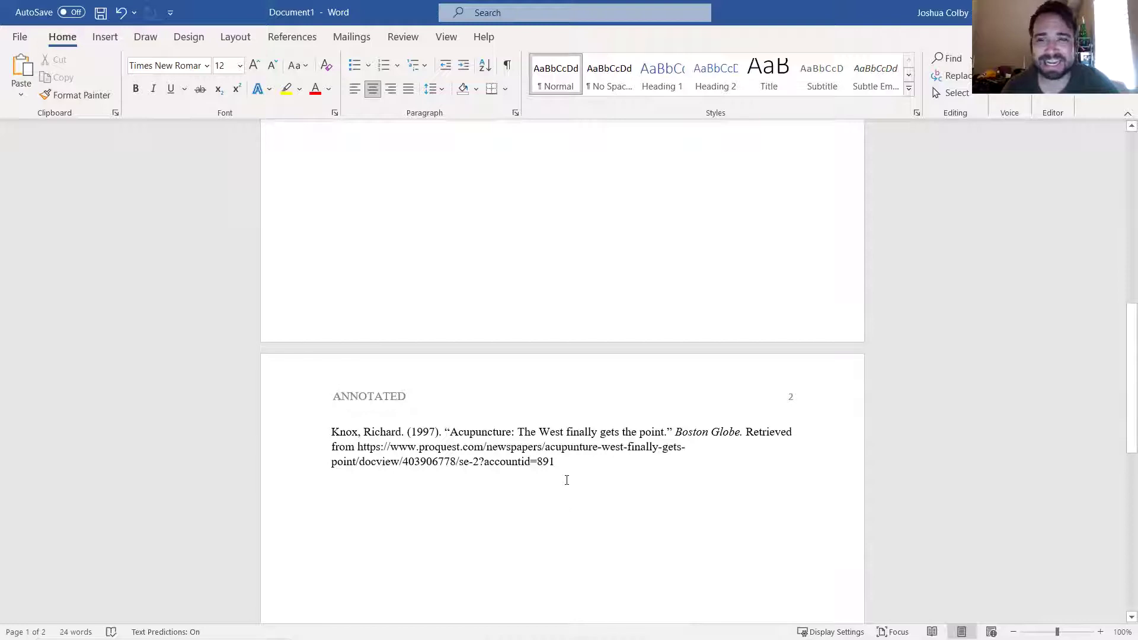
left_click(556, 462)
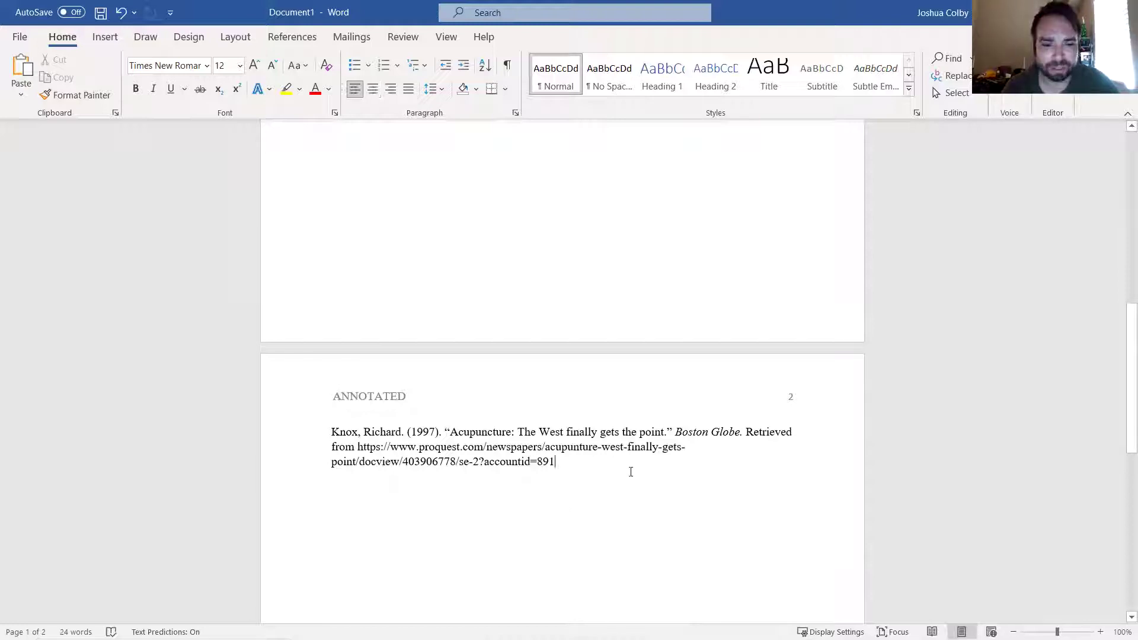
key("Left")
type(".")
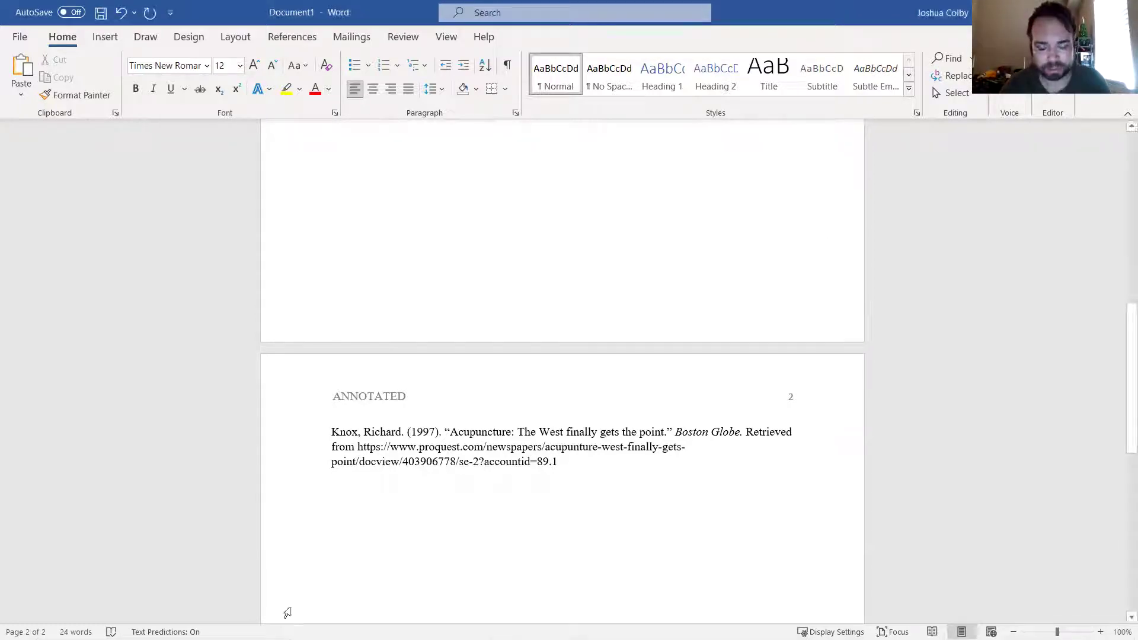
key("BackSpace")
key("Right")
type(".")
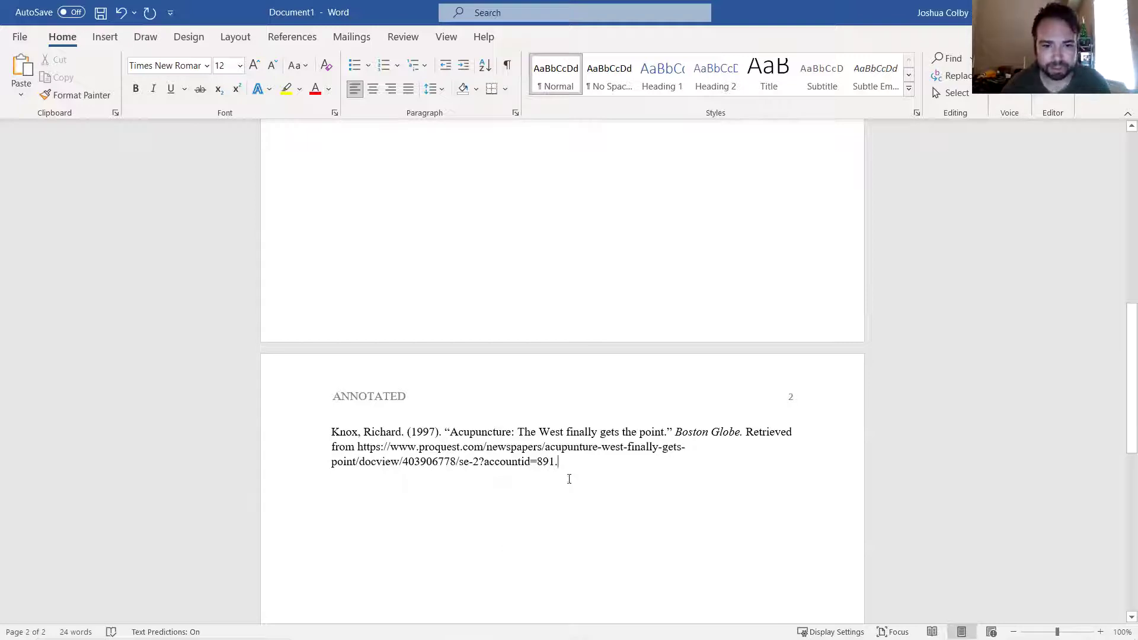
Format the acupuncture reference paragraph with a 0.5" hanging indent.
triple_click(373, 441)
right_click(373, 441)
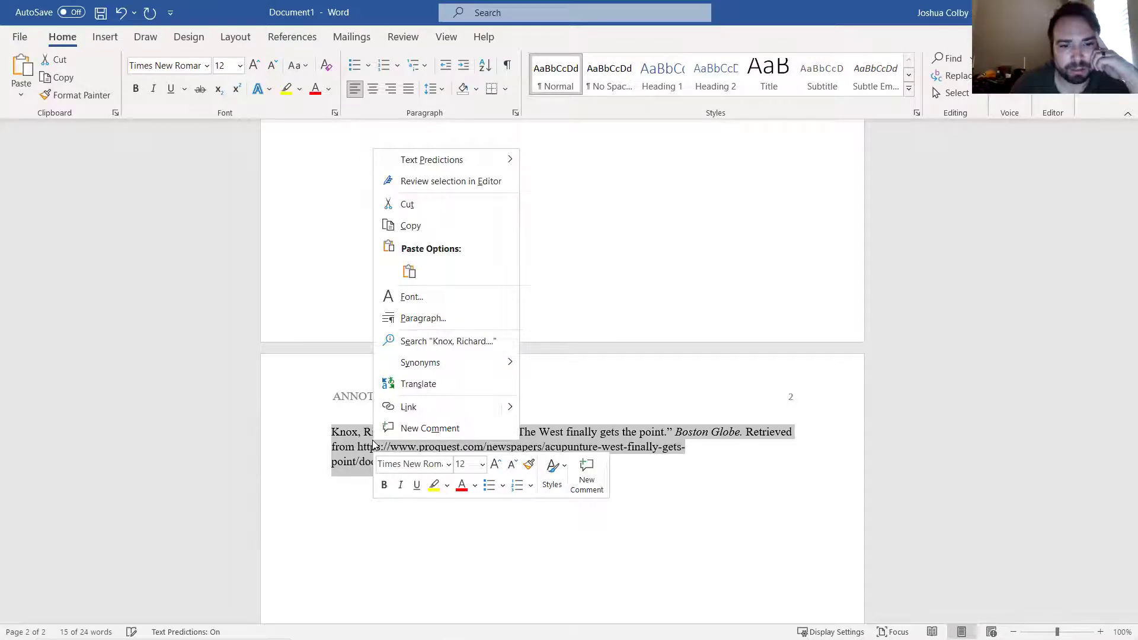
left_click(423, 320)
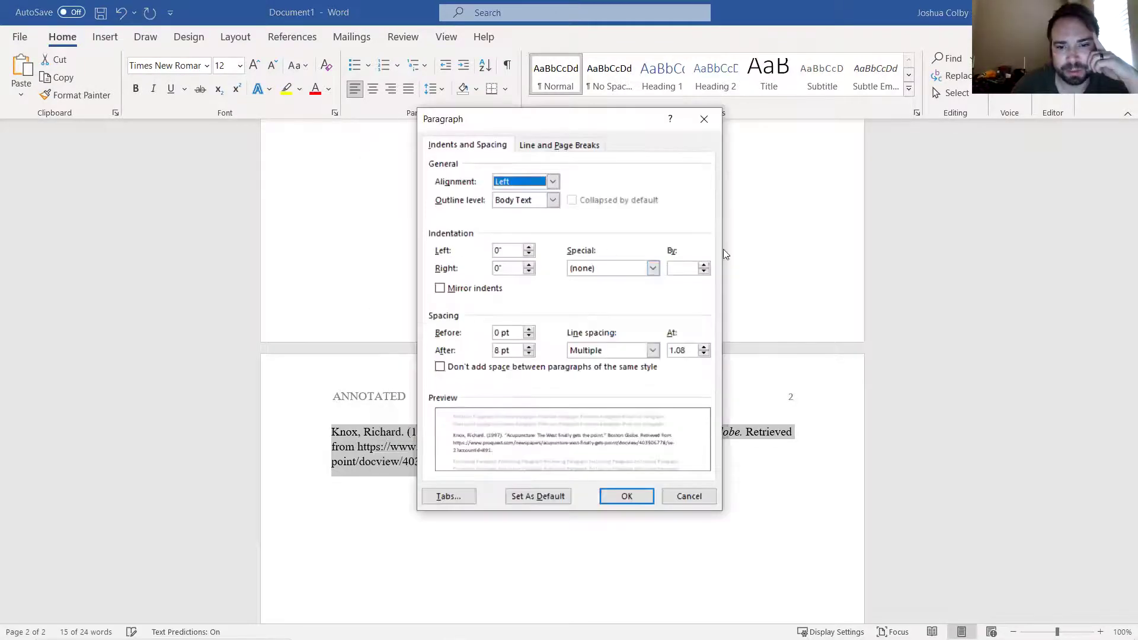
left_click(601, 274)
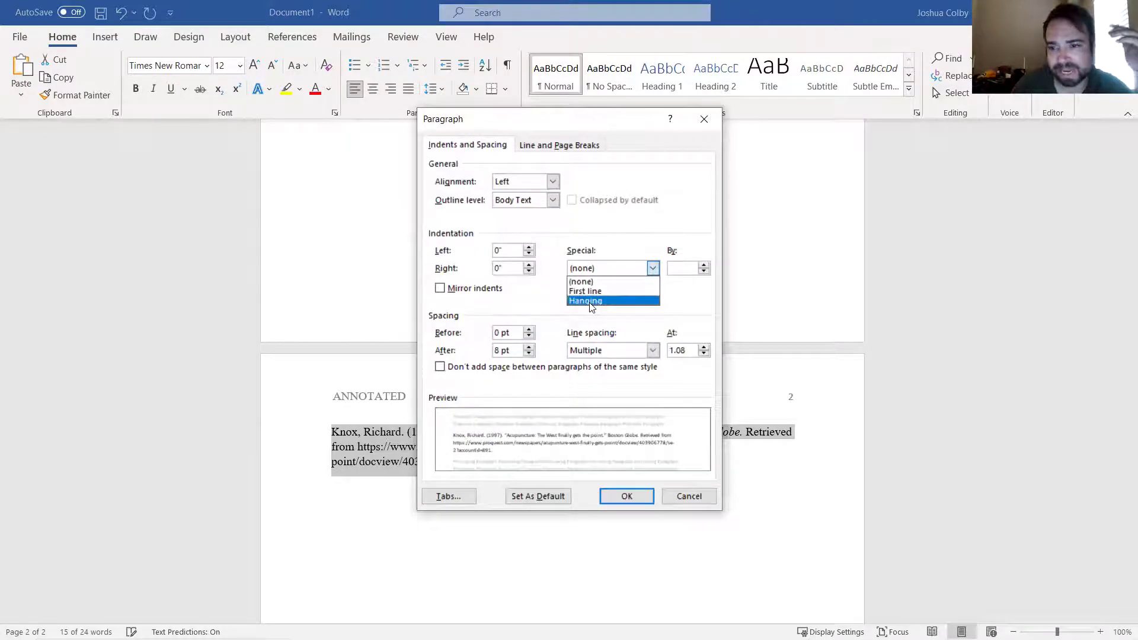
left_click(591, 302)
left_click(627, 496)
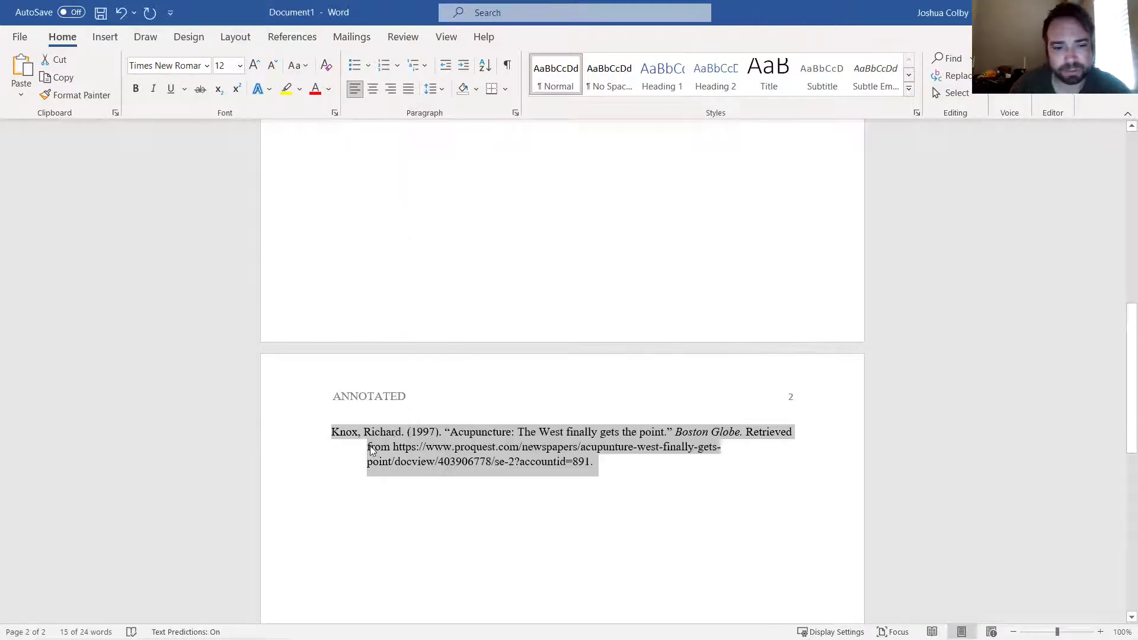
left_click(370, 446)
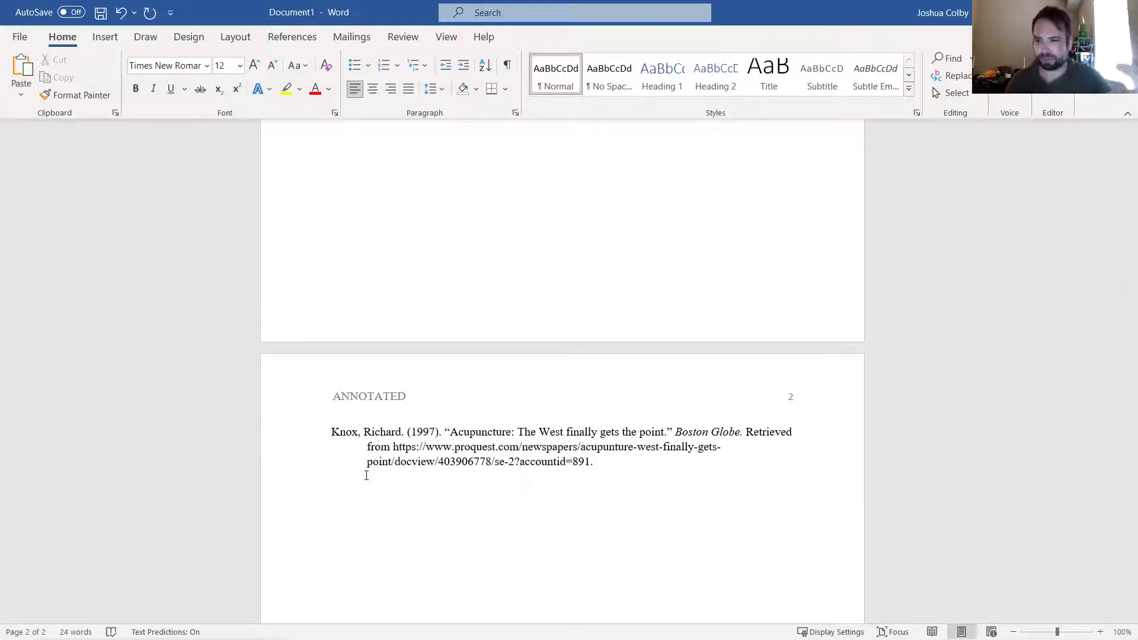
Keep the URL unlinked and type the annotation: the author's essay discusses the Western hesitation to embrace acupuncture.
left_click(611, 458)
key("Return")
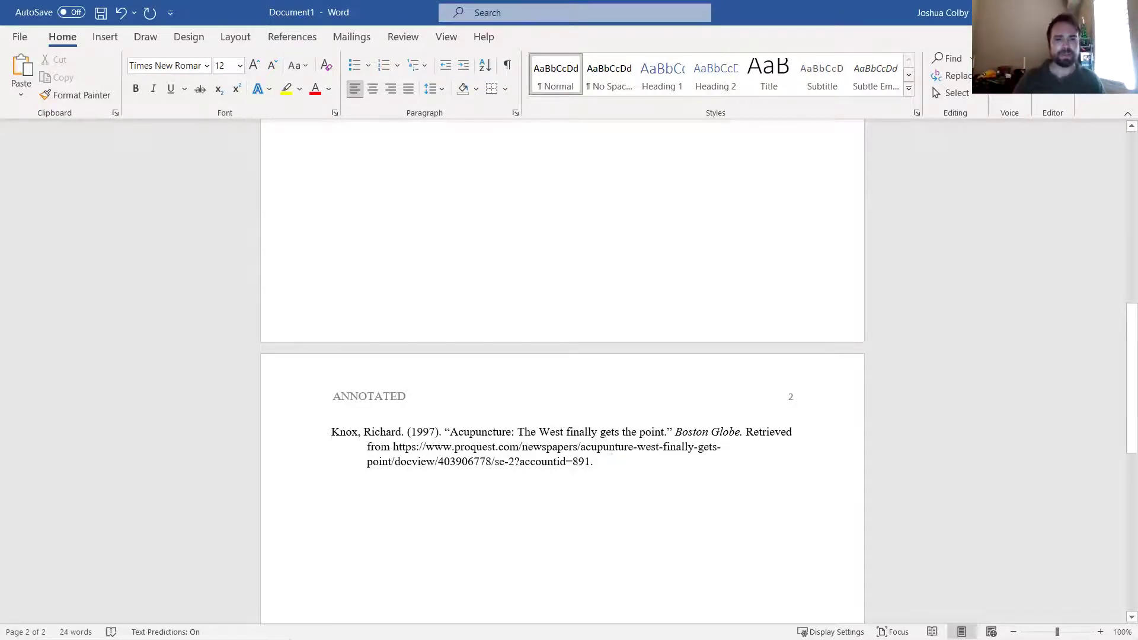
key("ctrl+z")
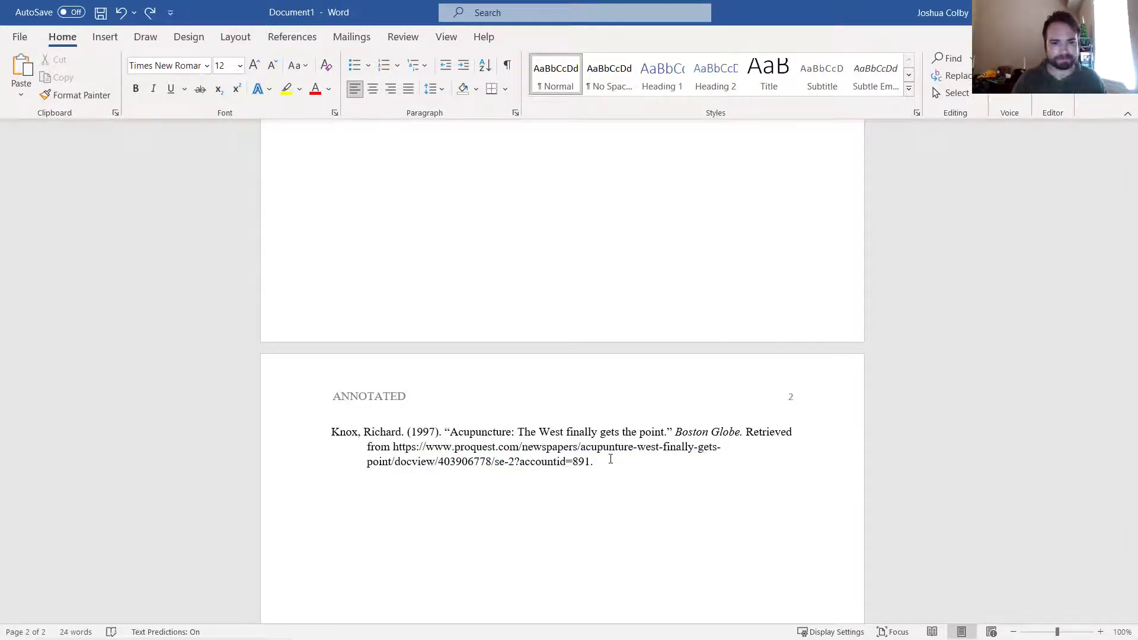
key("Return")
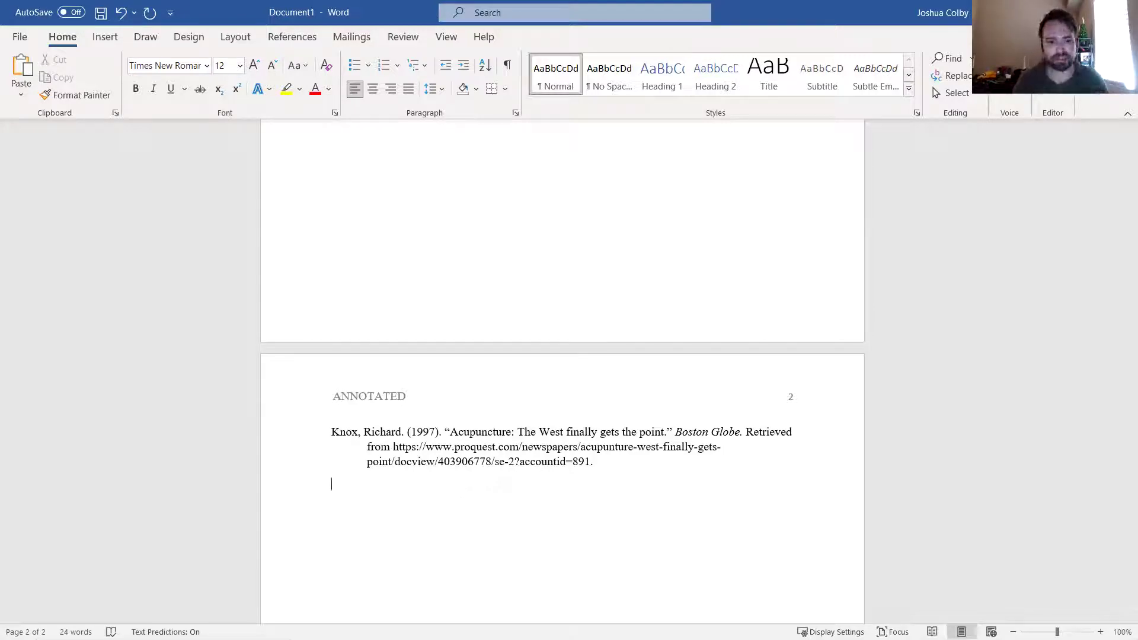
type("Richard K")
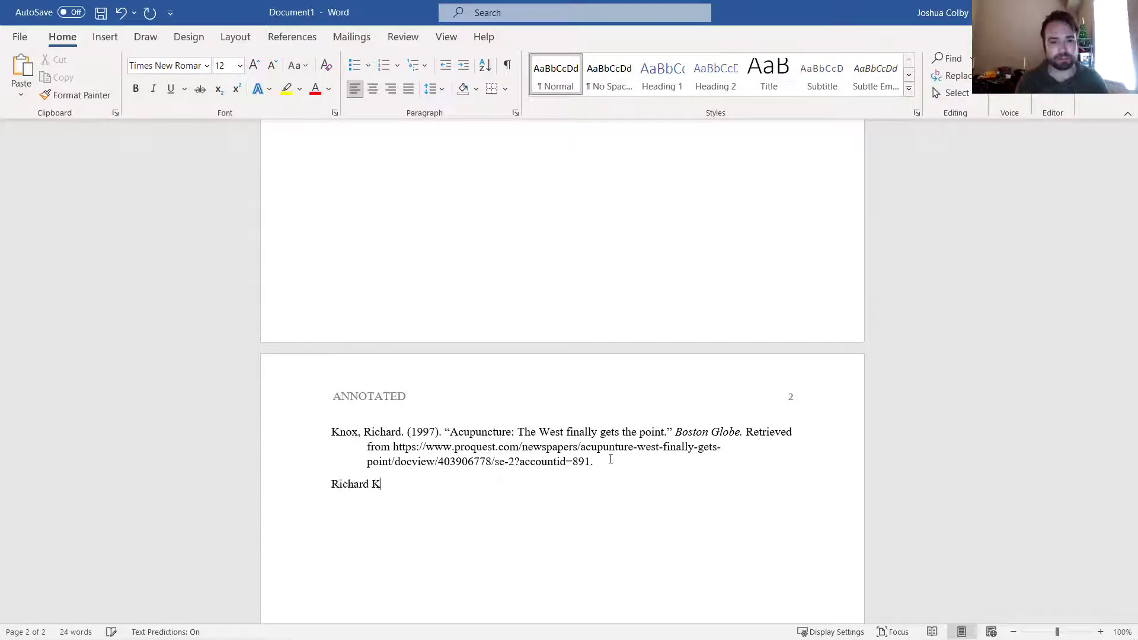
type("nox's")
key("BackSpace")
key("BackSpace")
key("BackSpace")
type("'s essay discusses the ")
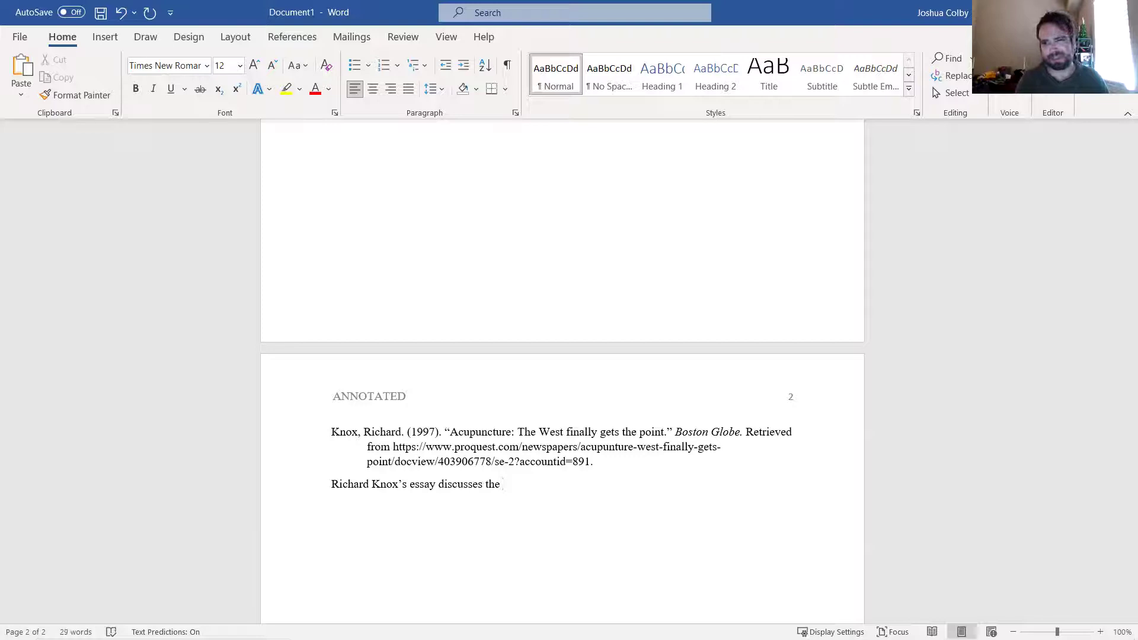
type("Western hesit")
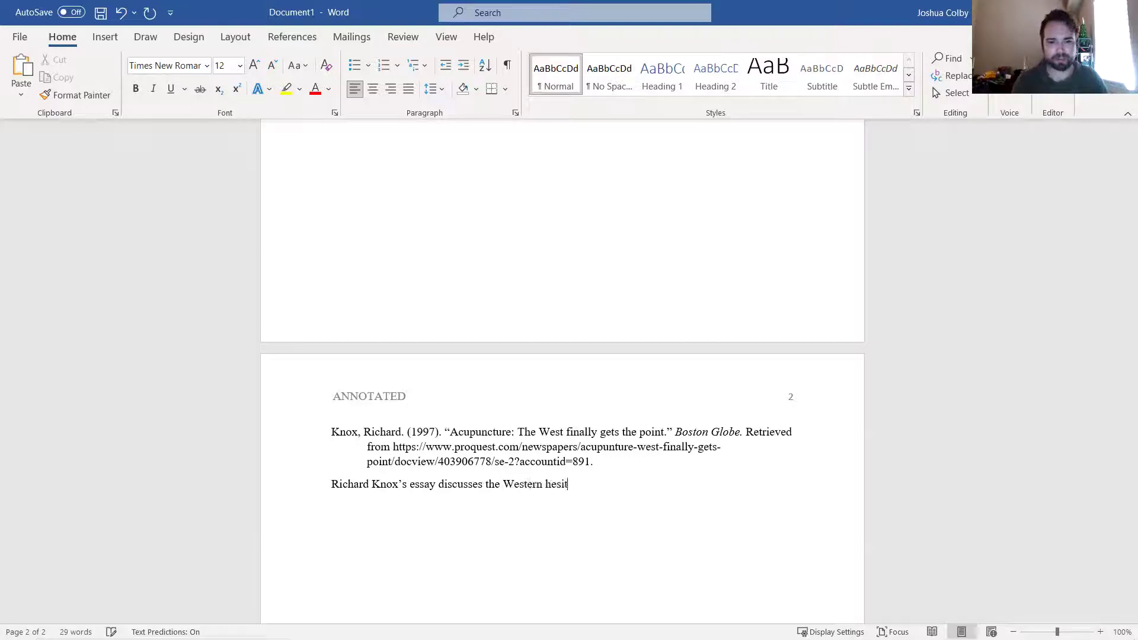
type("ation to embra")
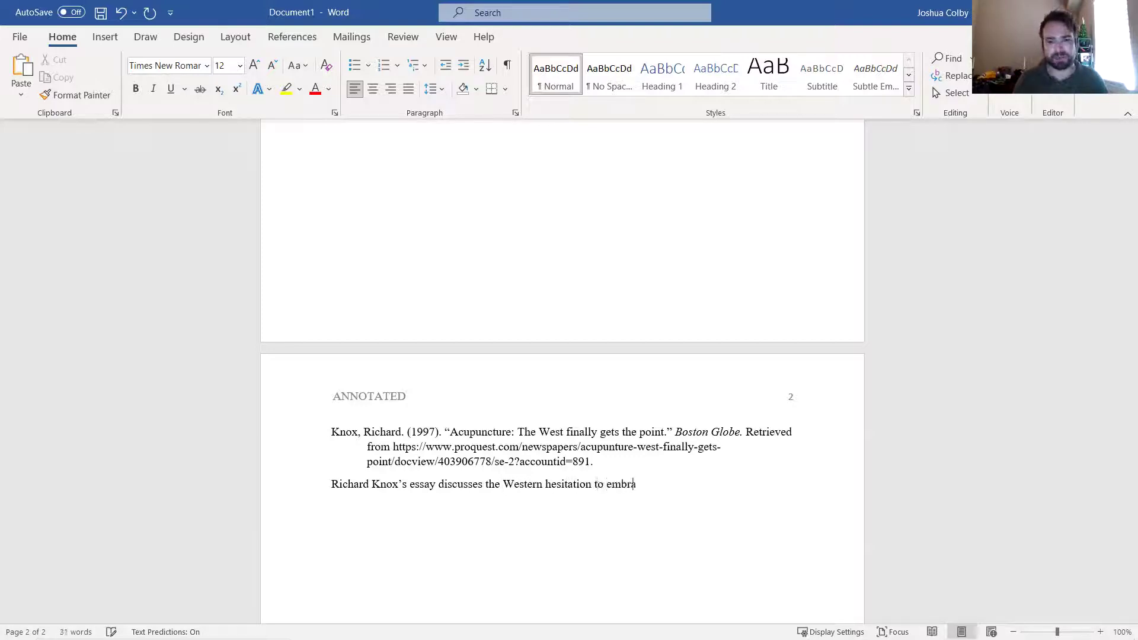
type("ce acupuncture.")
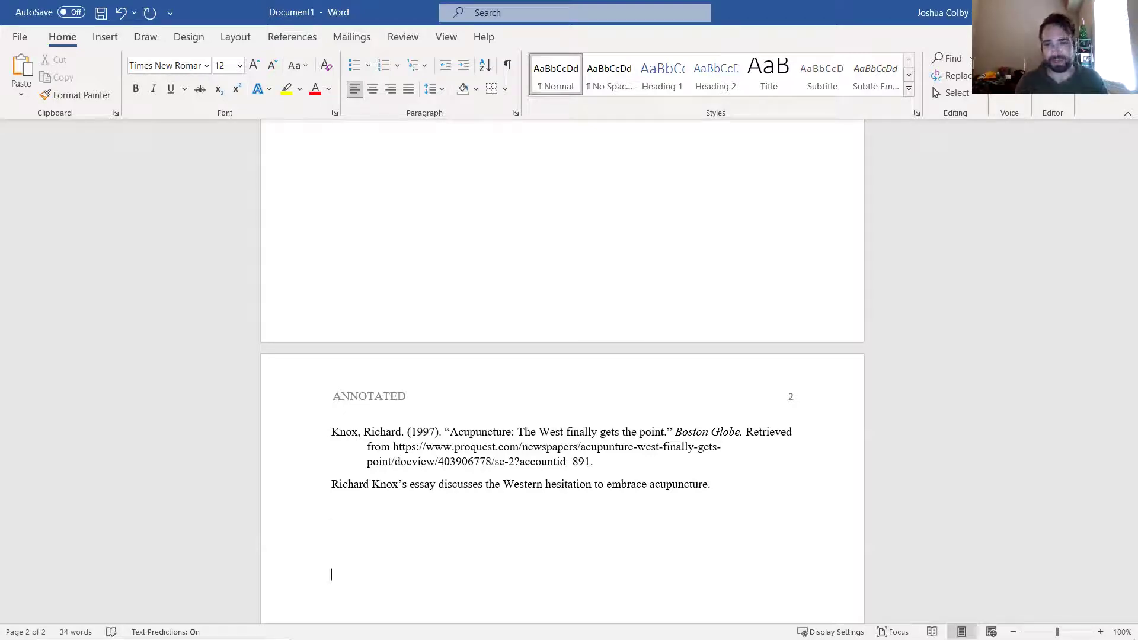
Type the second reference below the annotation: the author's name, (2021), and the title "Example.".
key("BackSpace")
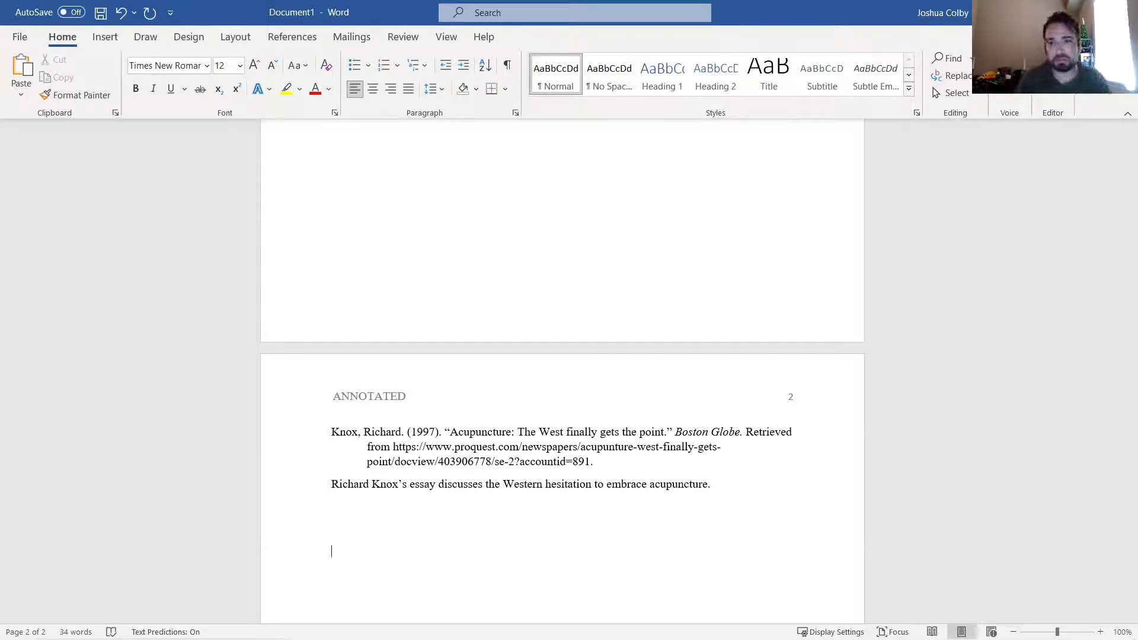
type("Colby, Josh")
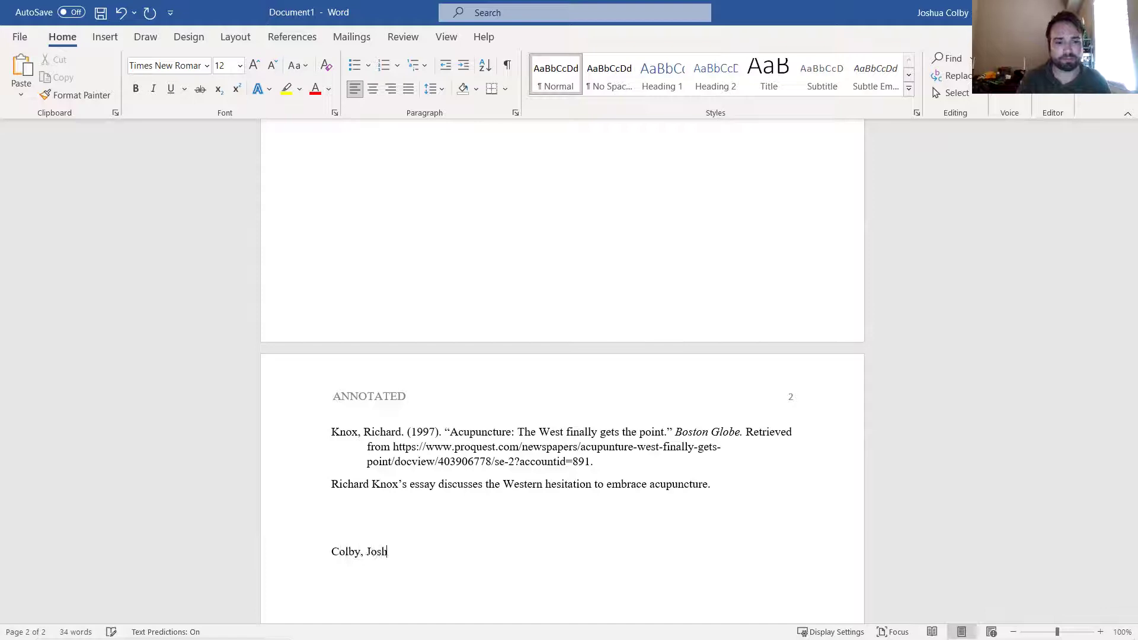
type("ua. (20")
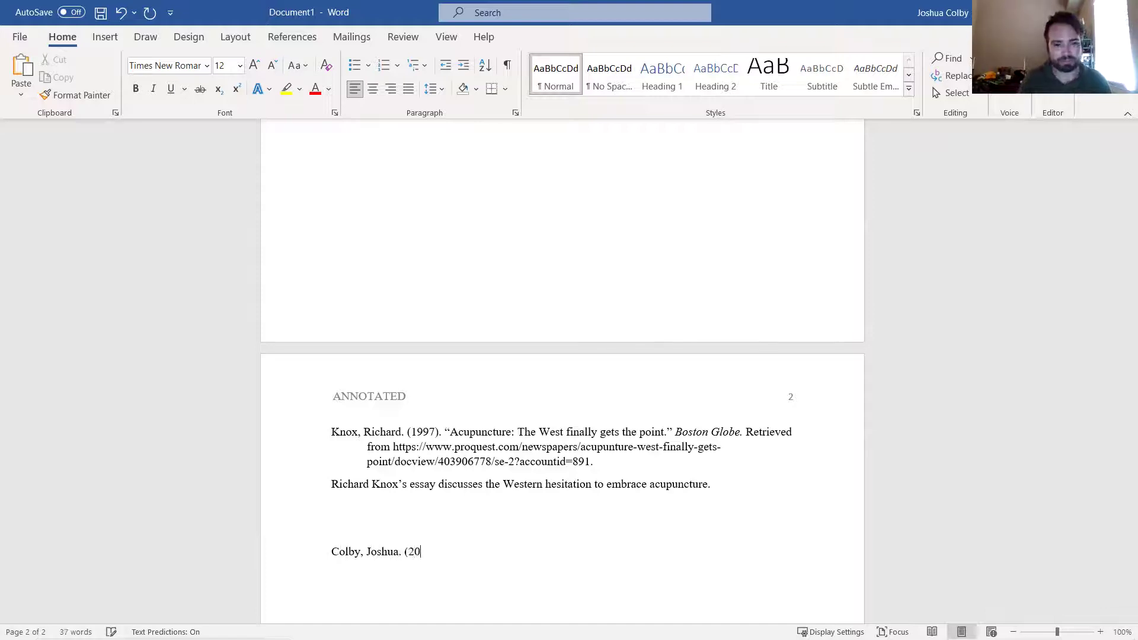
type("21). 'Example.\"")
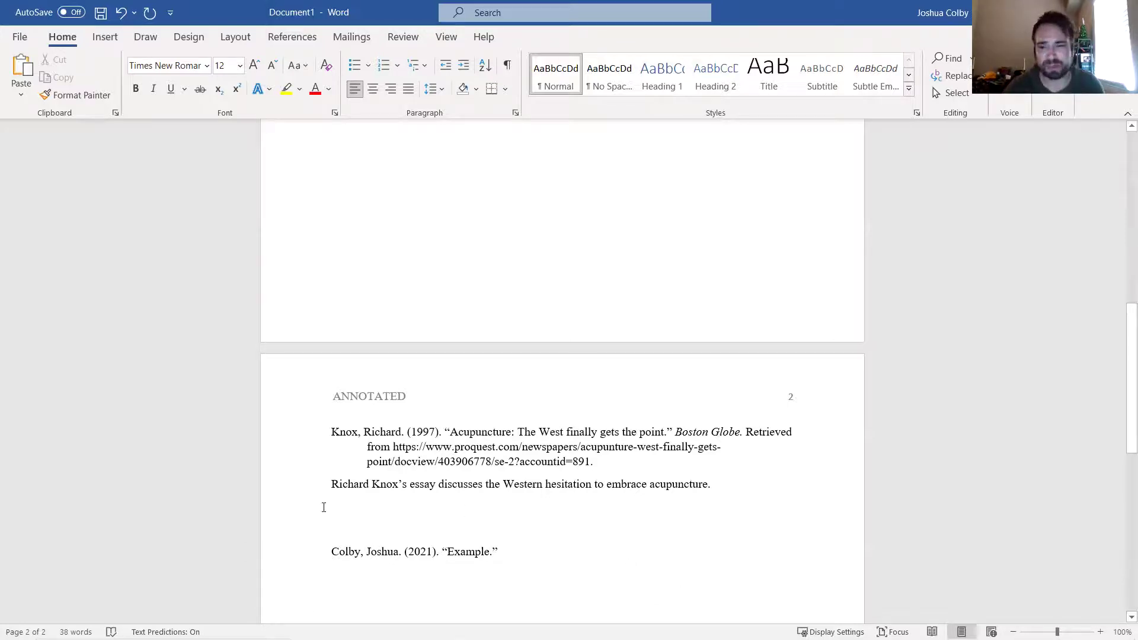
key("Return")
scroll(364, 599, "down", 2)
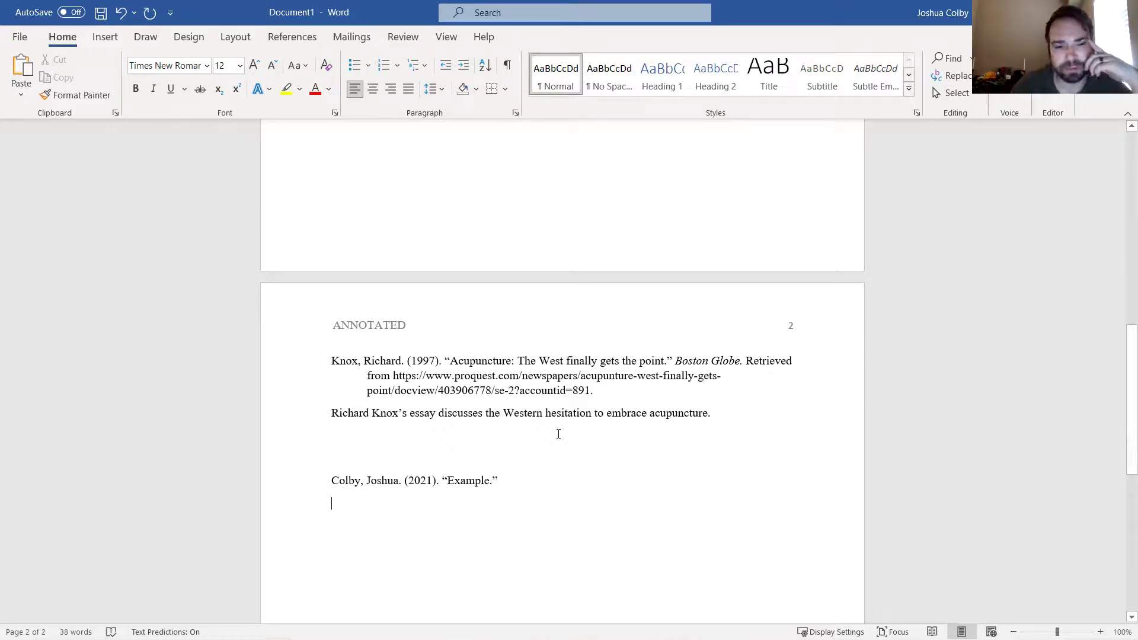
Scroll up to the top of page 1 to show the running head and title block.
scroll(558, 434, "down", 4)
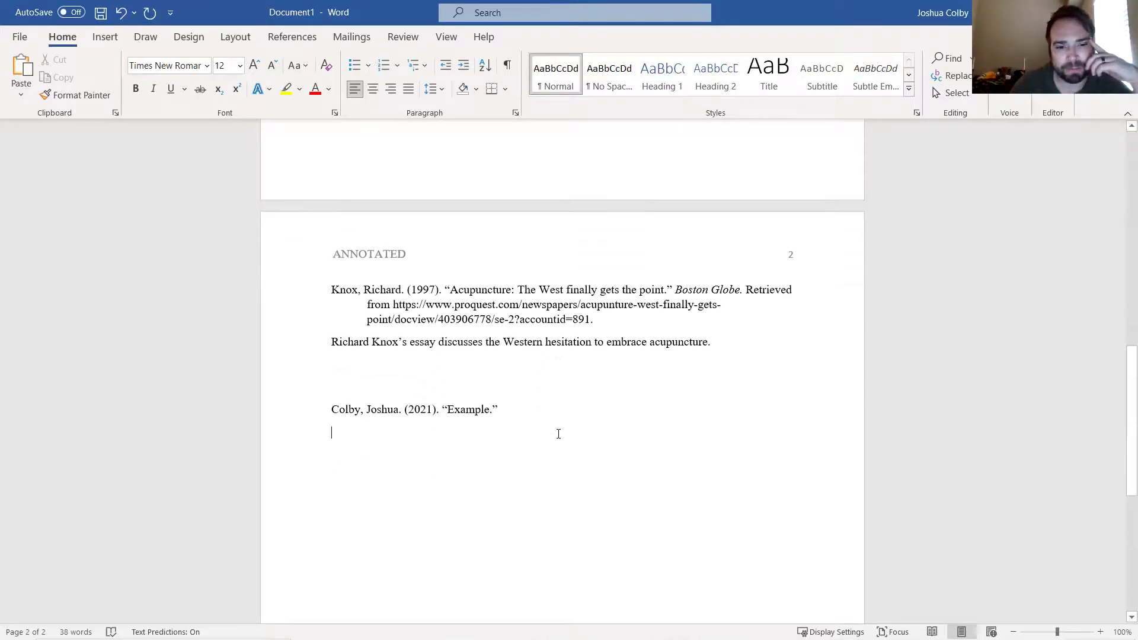
scroll(600, 204, "up", 5)
scroll(602, 204, "up", 10)
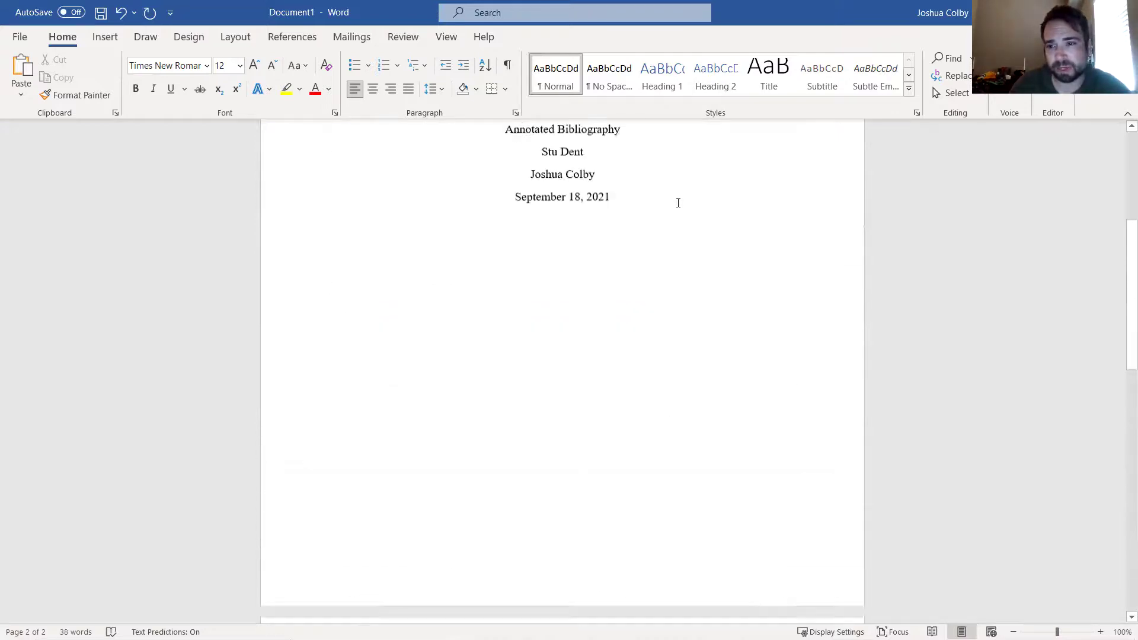